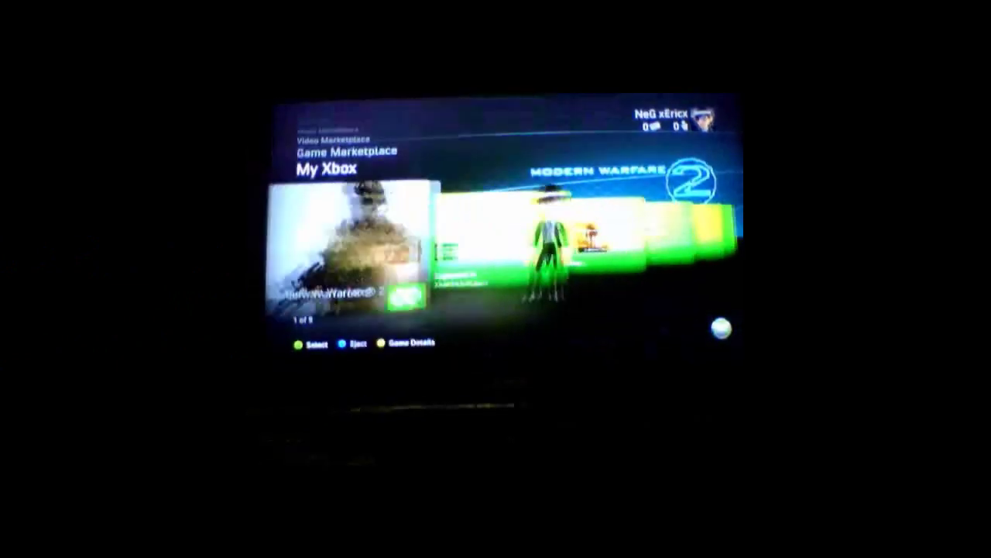
# Step: In System Settings > Memory, configure the USB Storage Device as Xbox 360 storage
pyautogui.press('Left')
pyautogui.press('Left')
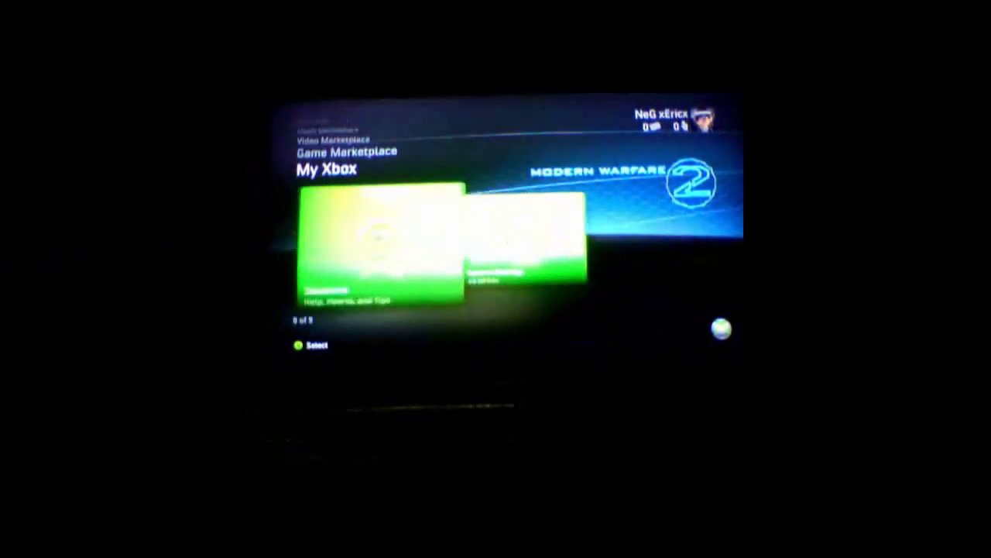
pyautogui.press('Right')
pyautogui.press('Return')
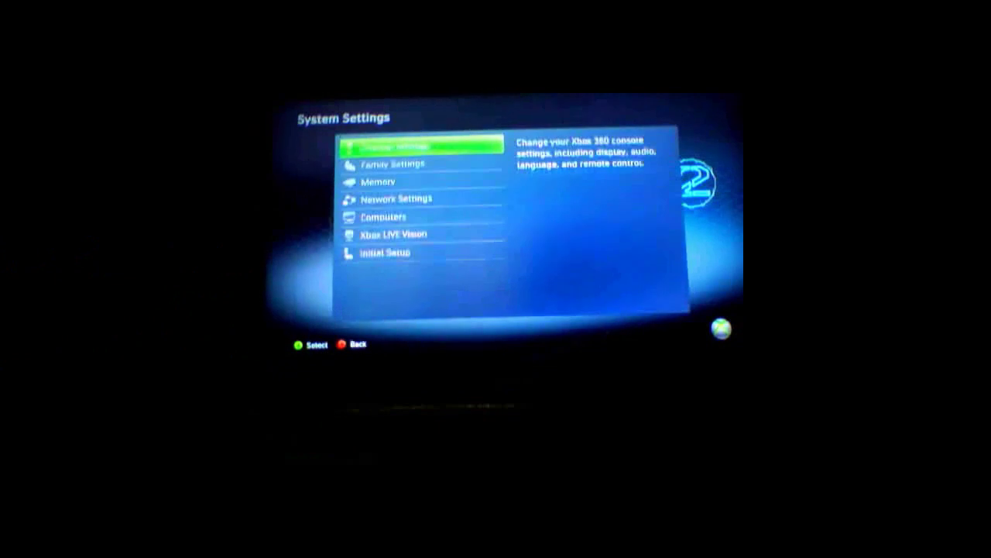
pyautogui.press('Down')
pyautogui.press('Down')
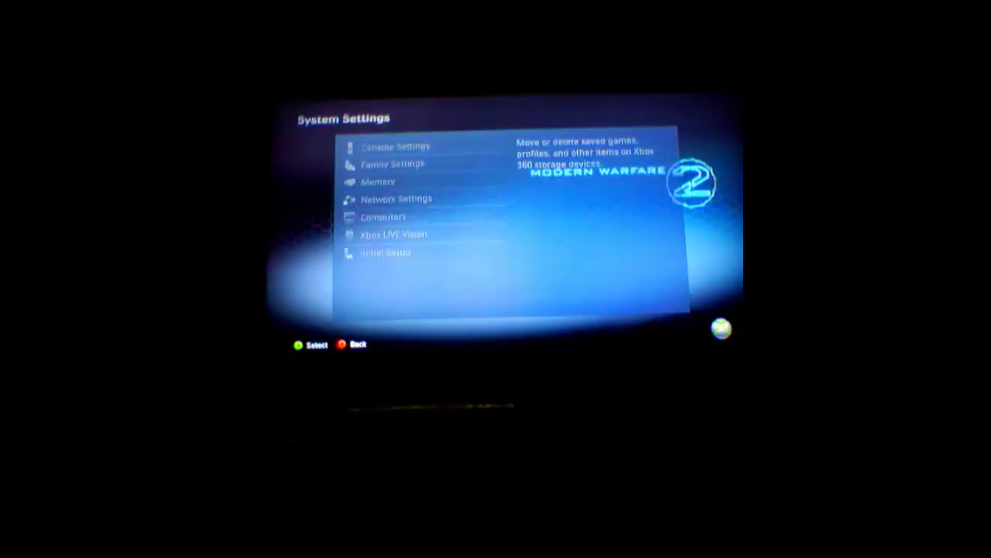
pyautogui.press('Return')
pyautogui.press('Down')
pyautogui.press('Down')
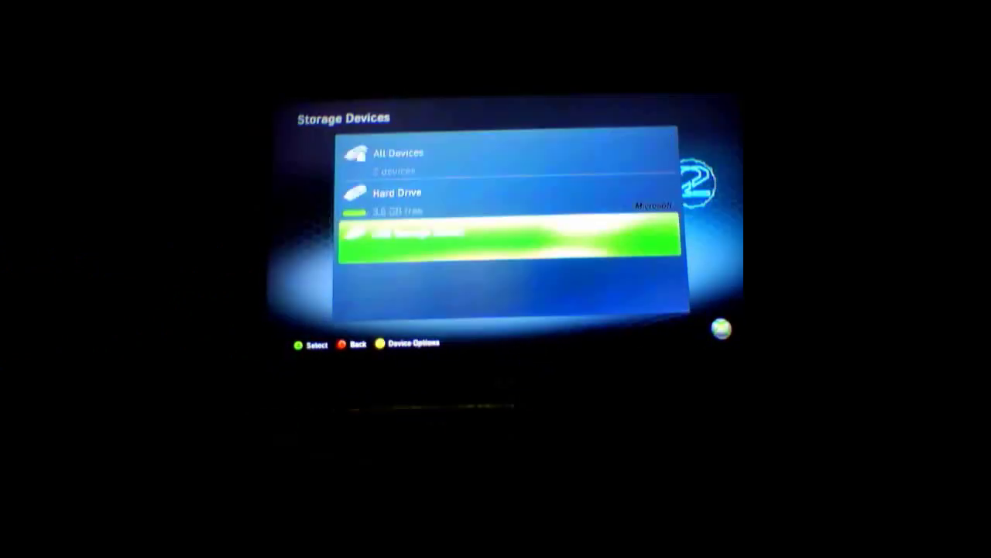
pyautogui.press('Return')
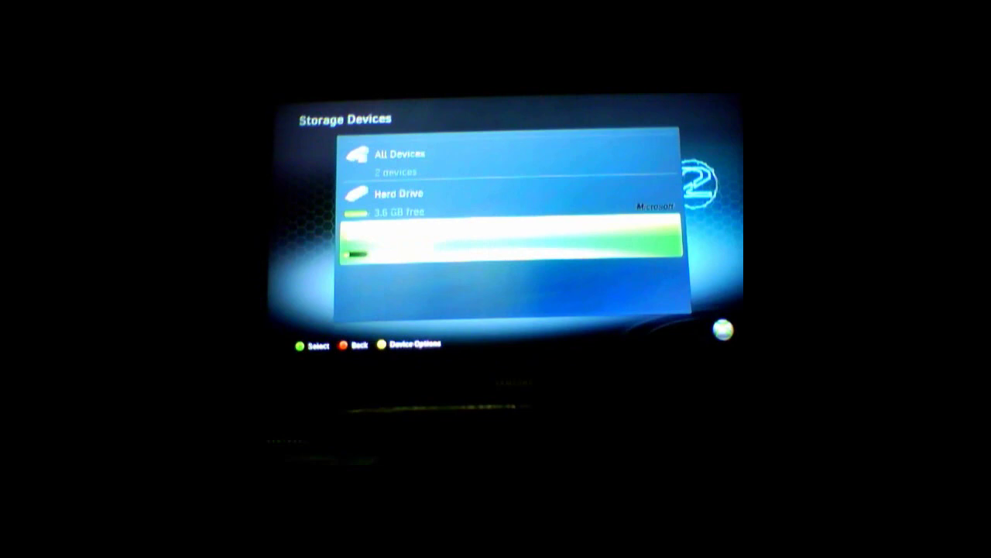
# Step: Open Hard Drive > Gamer Pictures and pick Move for the U.S. Air Force GGG pack
pyautogui.press('Up')
pyautogui.press('Return')
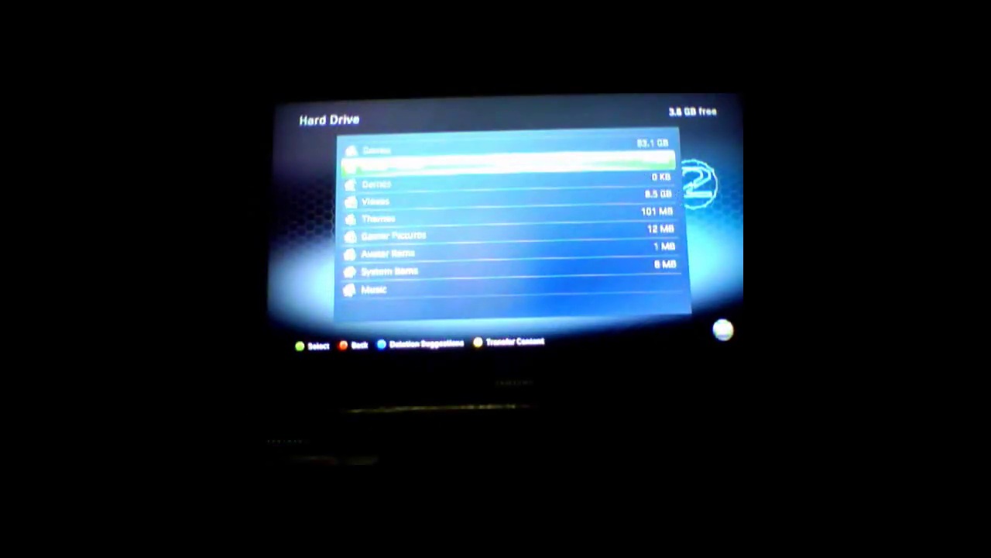
pyautogui.press('Up')
pyautogui.press('Down')
pyautogui.press('Down')
pyautogui.press('Down')
pyautogui.press('Down')
pyautogui.press('Down')
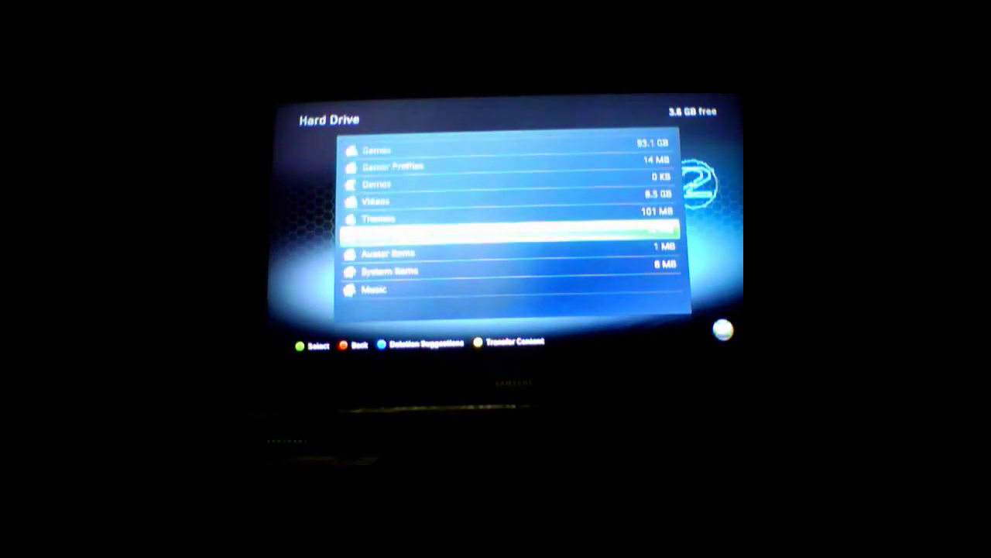
pyautogui.press('Return')
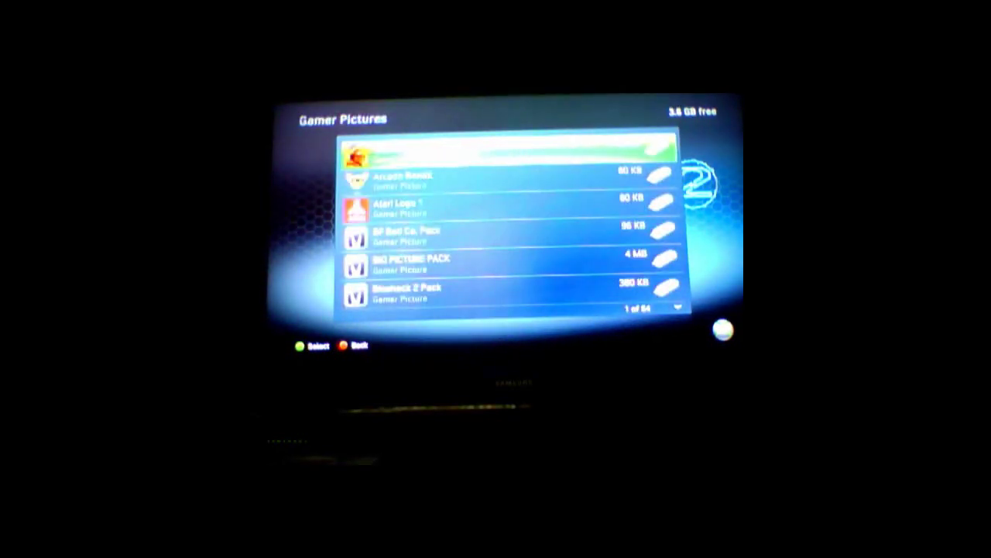
pyautogui.press('Return')
pyautogui.press('Down')
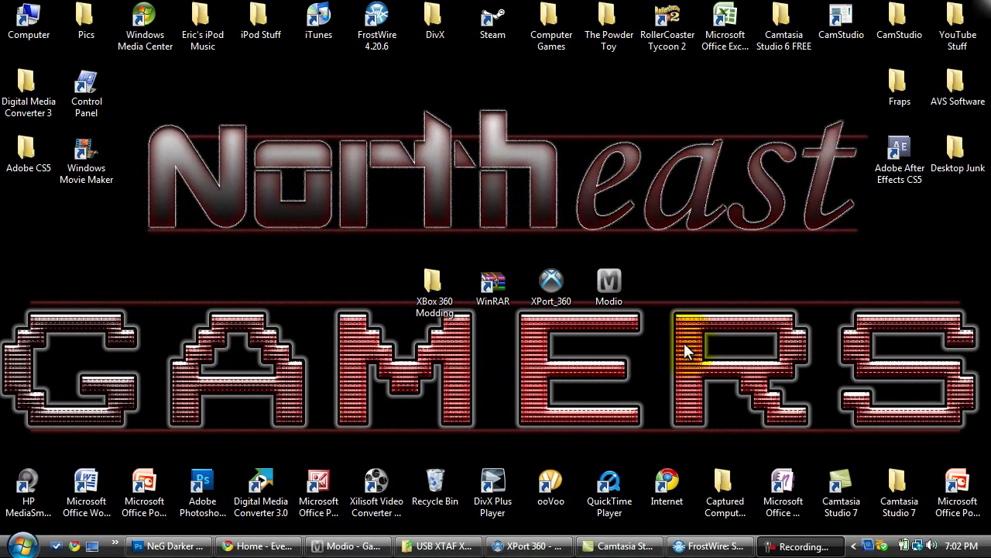
# Step: Launch Modio from its desktop icon and open the Modio orb menu to Other Tools
pyautogui.doubleClick(611, 284)
pyautogui.rightClick(591, 287)
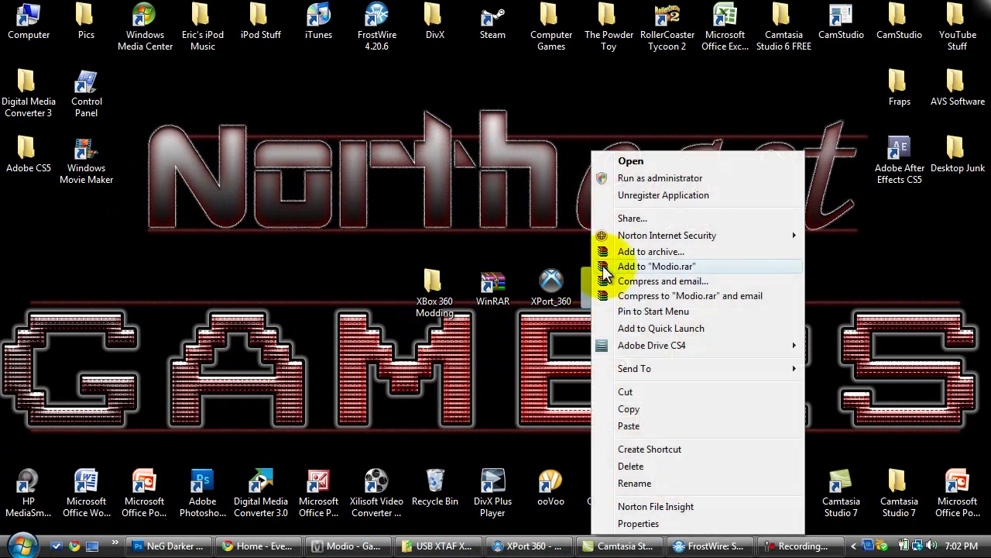
pyautogui.click(504, 212)
pyautogui.click(350, 547)
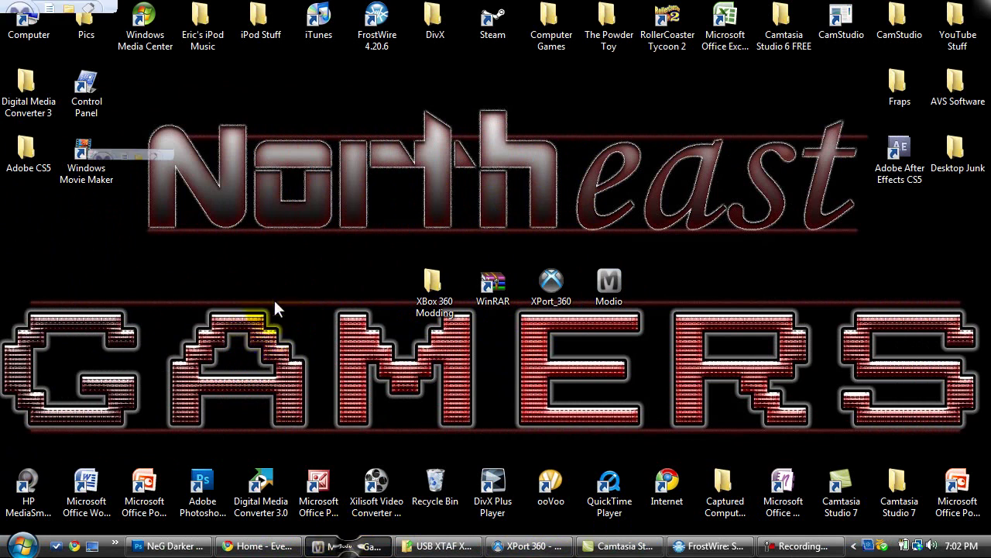
pyautogui.click(17, 17)
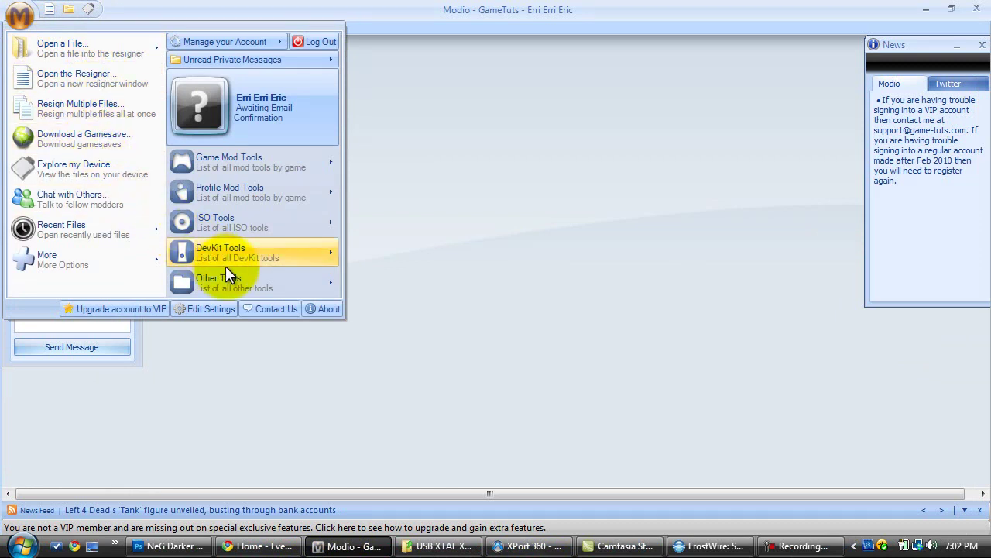
pyautogui.moveTo(240, 281)
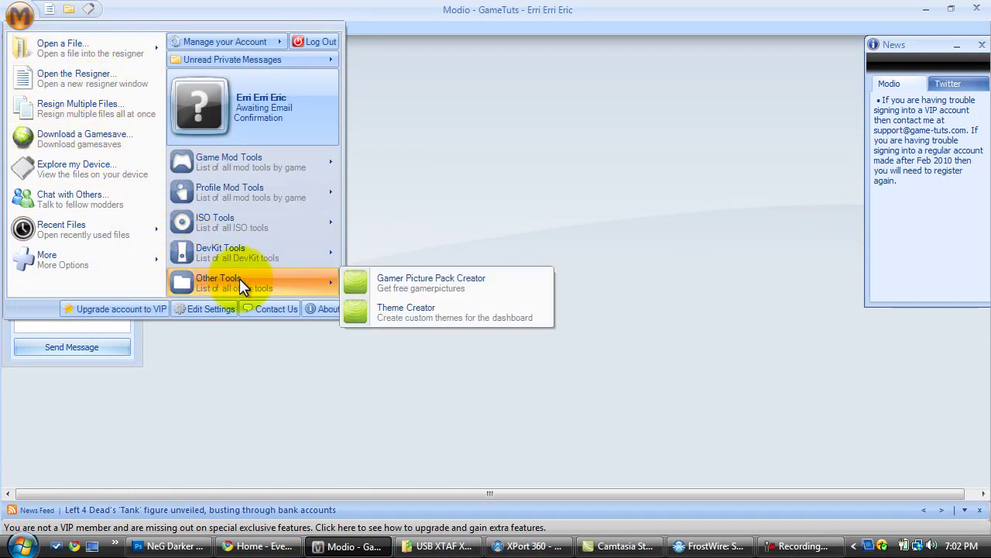
# Step: In Gamer Picture Pack Creator, search 'Red Dead' and load Red Dead Redemption's pictures
pyautogui.click(375, 283)
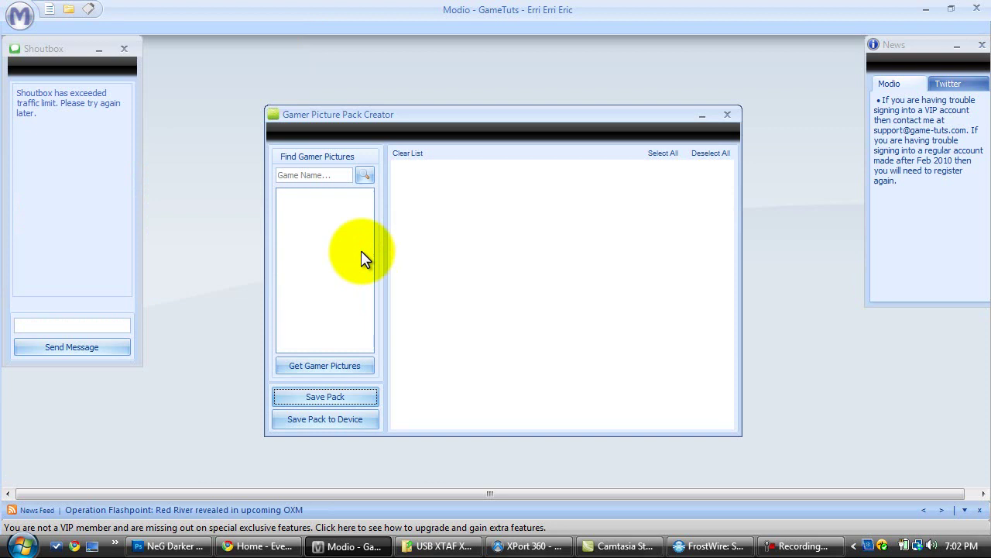
pyautogui.click(334, 177)
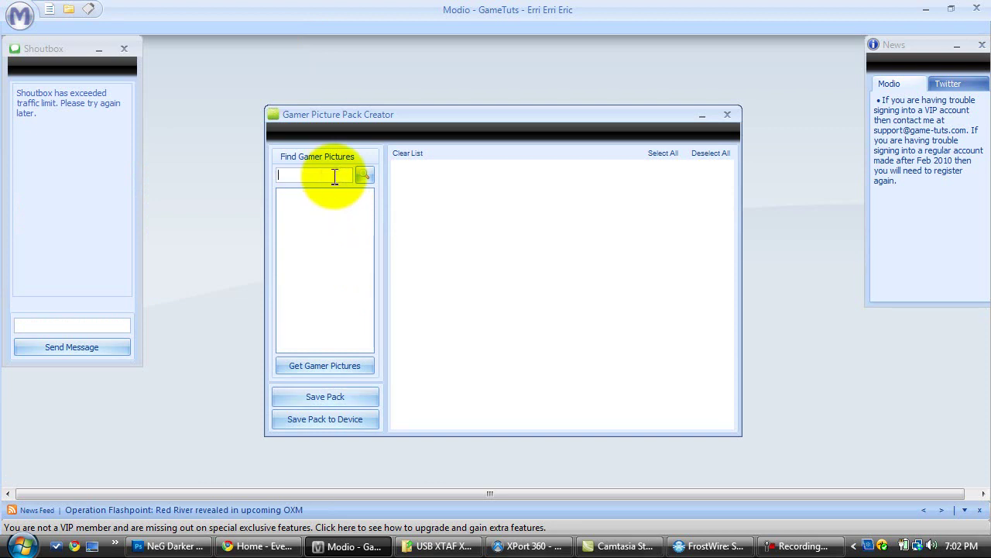
pyautogui.write('Red Dead')
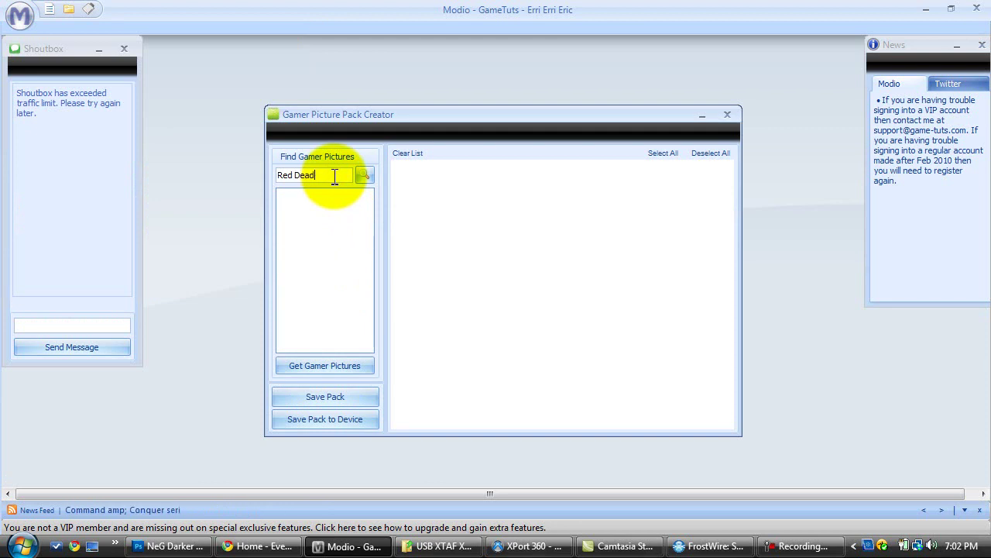
pyautogui.press('Return')
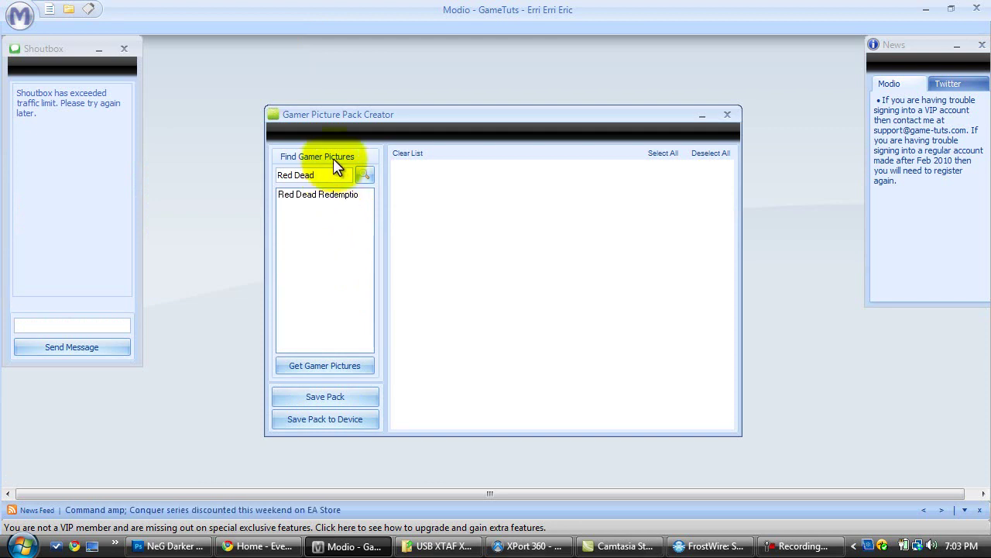
pyautogui.doubleClick(341, 195)
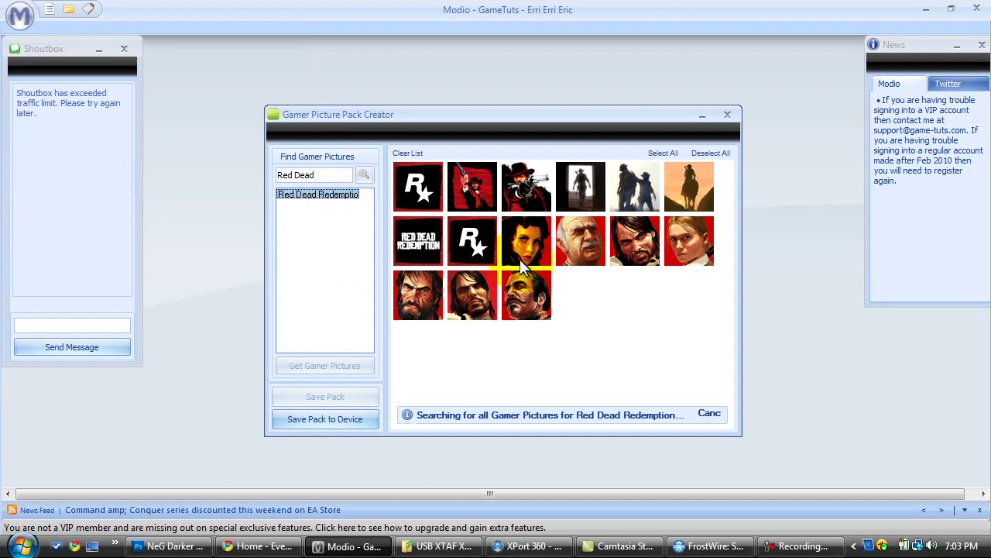
# Step: Tick all 15 Red Dead Redemption gamer pictures across the three rows
pyautogui.click(424, 194)
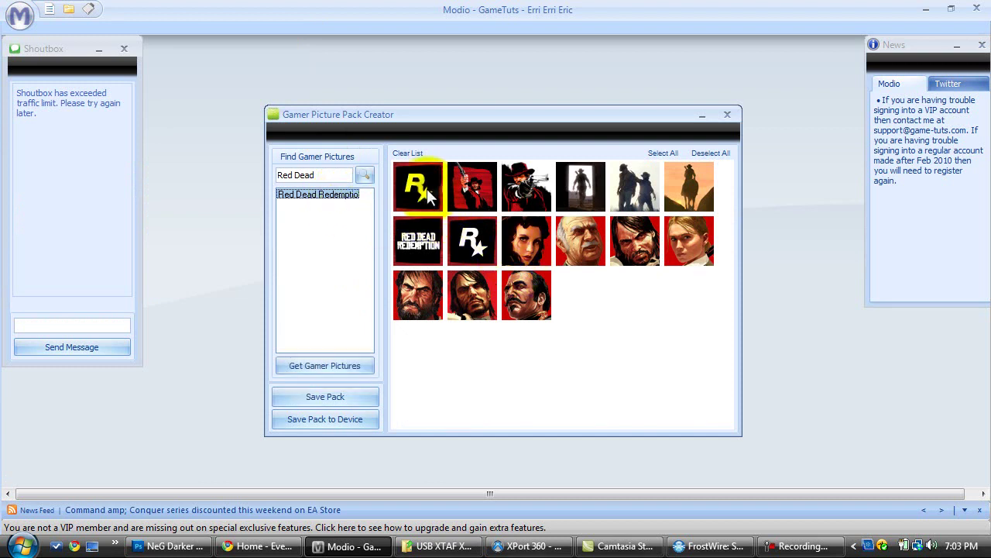
pyautogui.click(470, 189)
pyautogui.click(534, 194)
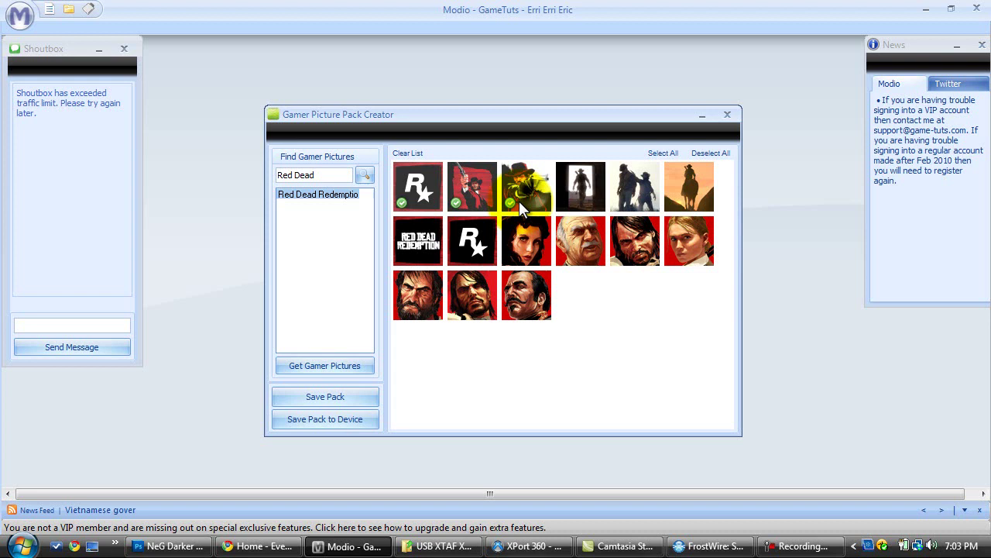
pyautogui.click(584, 188)
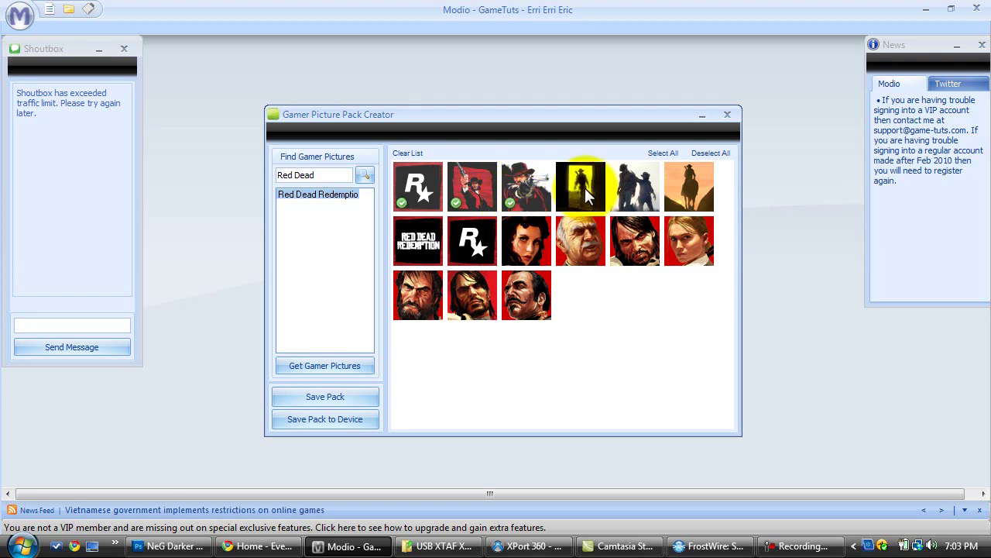
pyautogui.click(635, 192)
pyautogui.click(691, 188)
pyautogui.click(688, 231)
pyautogui.click(635, 240)
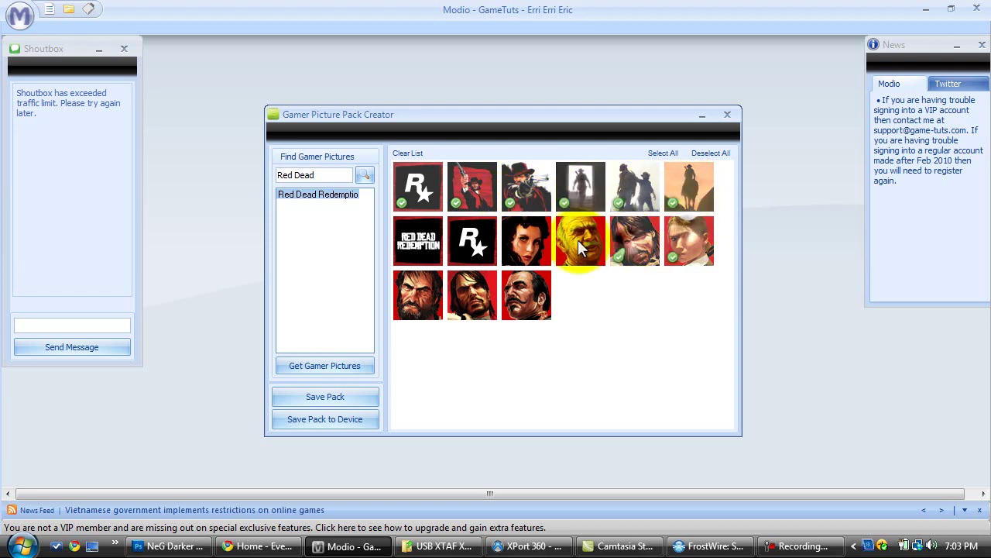
pyautogui.click(577, 239)
pyautogui.click(535, 240)
pyautogui.click(472, 240)
pyautogui.click(418, 240)
pyautogui.click(424, 288)
pyautogui.click(538, 299)
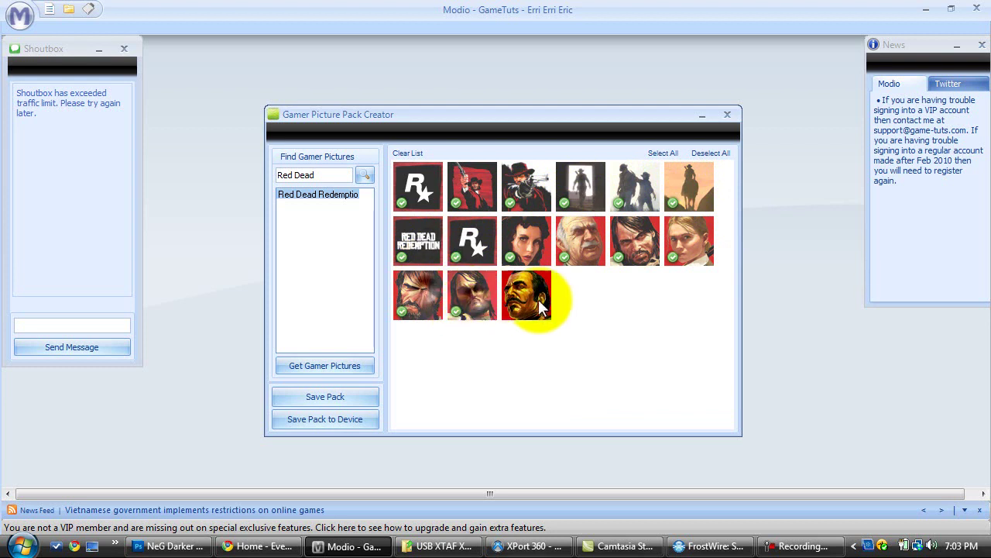
pyautogui.click(498, 299)
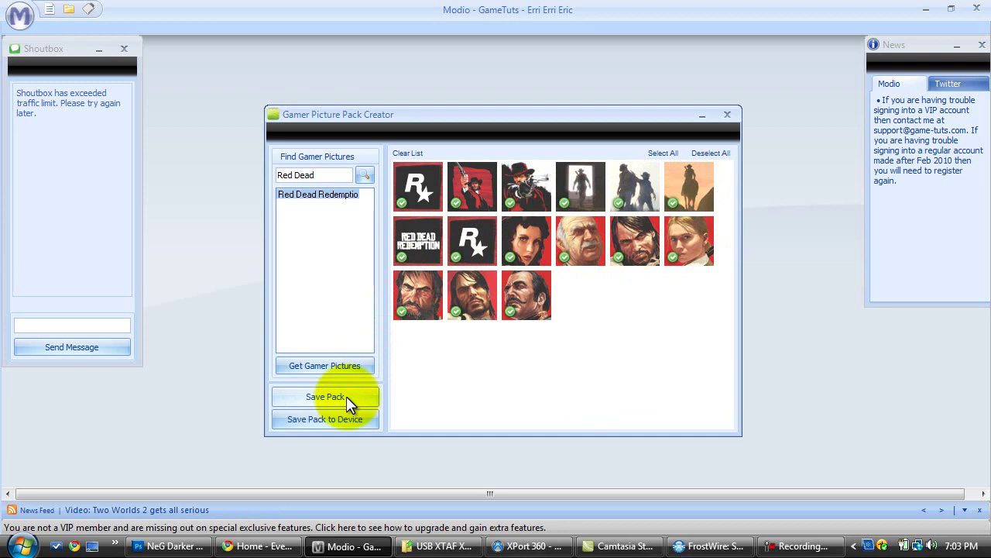
# Step: Replace the game name with 'Modern' and load Modern Warfare 2's gamer pictures
pyautogui.moveTo(321, 177); pyautogui.dragTo(275, 184)
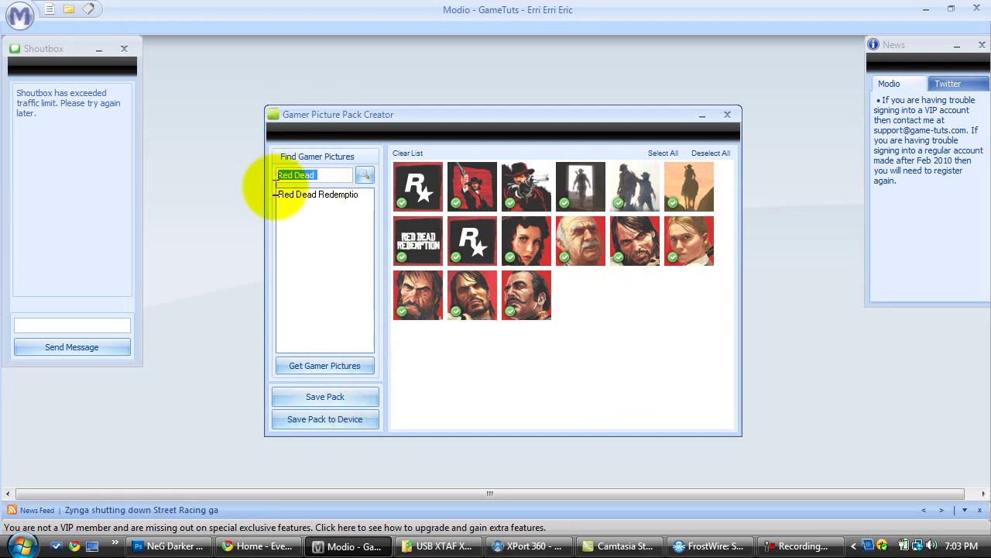
pyautogui.write('Moder')
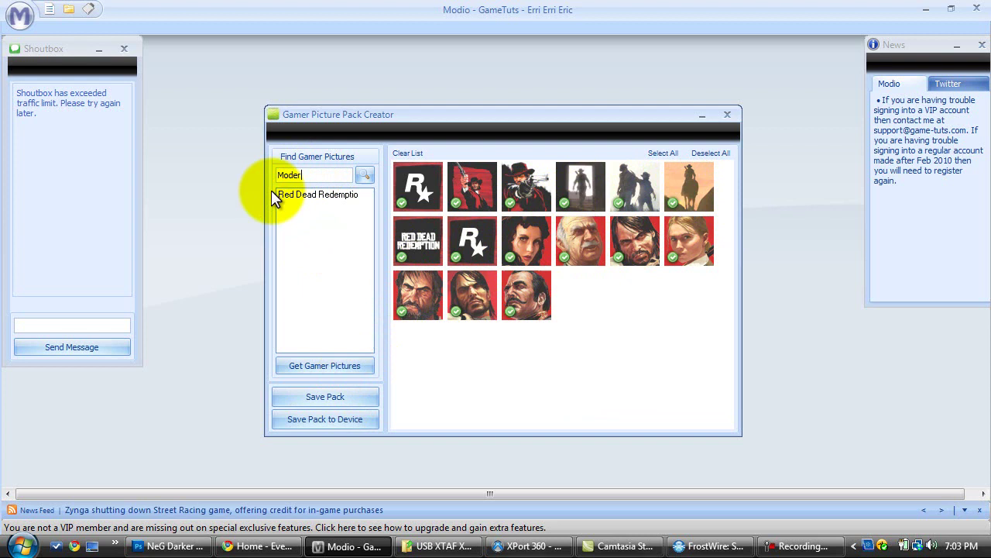
pyautogui.write('n')
pyautogui.click(329, 204)
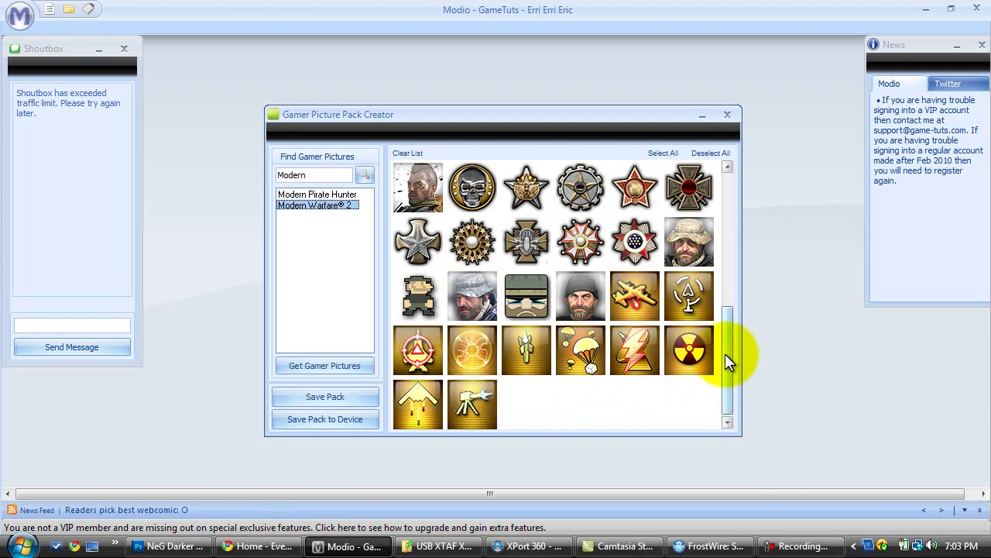
pyautogui.moveTo(725, 354)
pyautogui.mouseDown()
pyautogui.moveTo(722, 343)
pyautogui.moveTo(726, 381)
pyautogui.moveTo(742, 248)
pyautogui.moveTo(726, 383)
pyautogui.moveTo(721, 306)
pyautogui.moveTo(714, 369)
pyautogui.mouseUp()
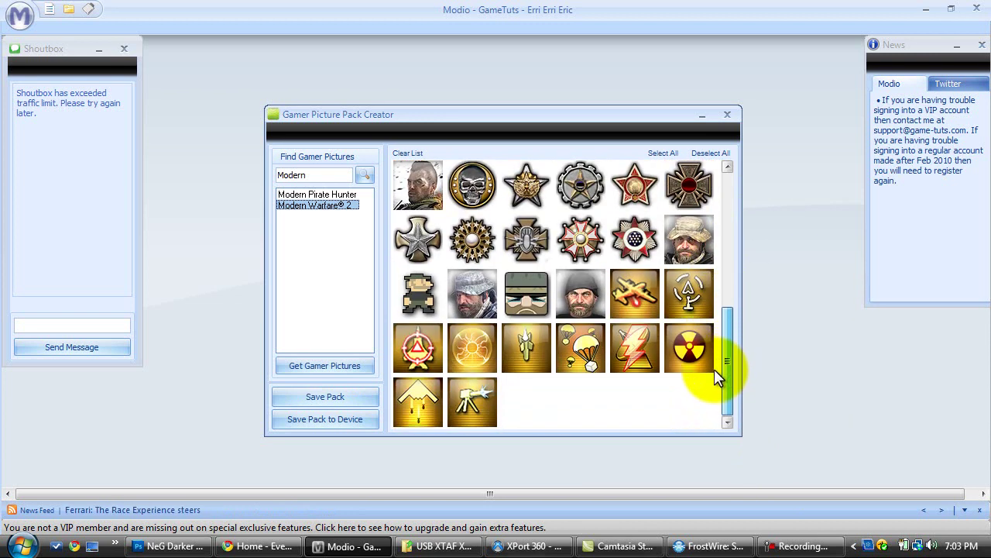
# Step: Tick six Modern Warfare 2 medal pictures and open the Save Gamerpicture Pack dialog
pyautogui.click(473, 192)
pyautogui.click(538, 180)
pyautogui.click(582, 181)
pyautogui.click(582, 237)
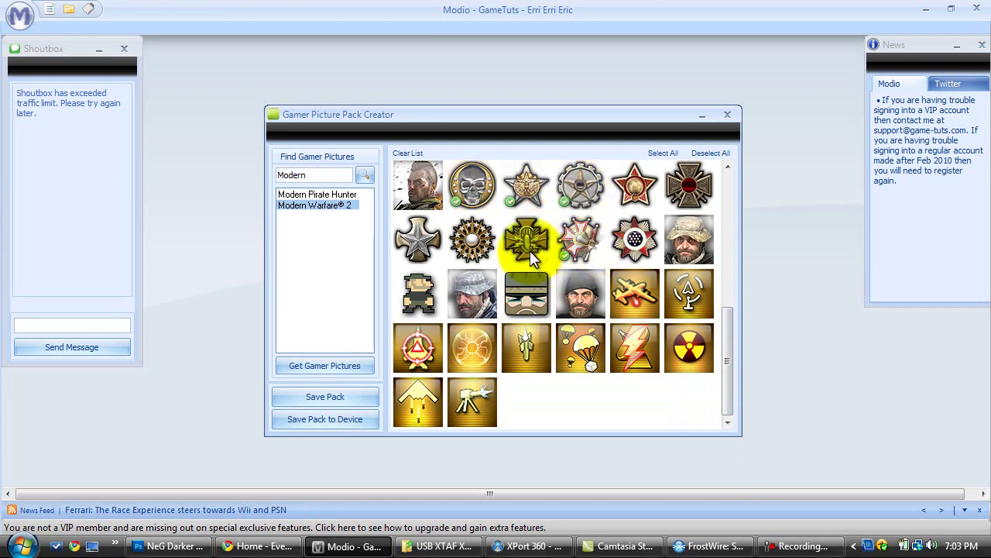
pyautogui.click(529, 250)
pyautogui.click(469, 255)
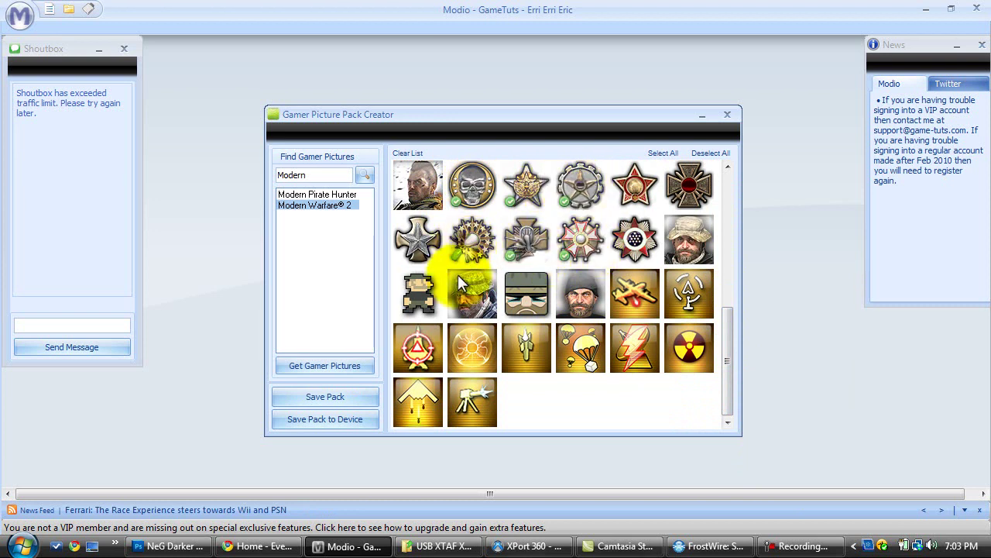
pyautogui.click(355, 395)
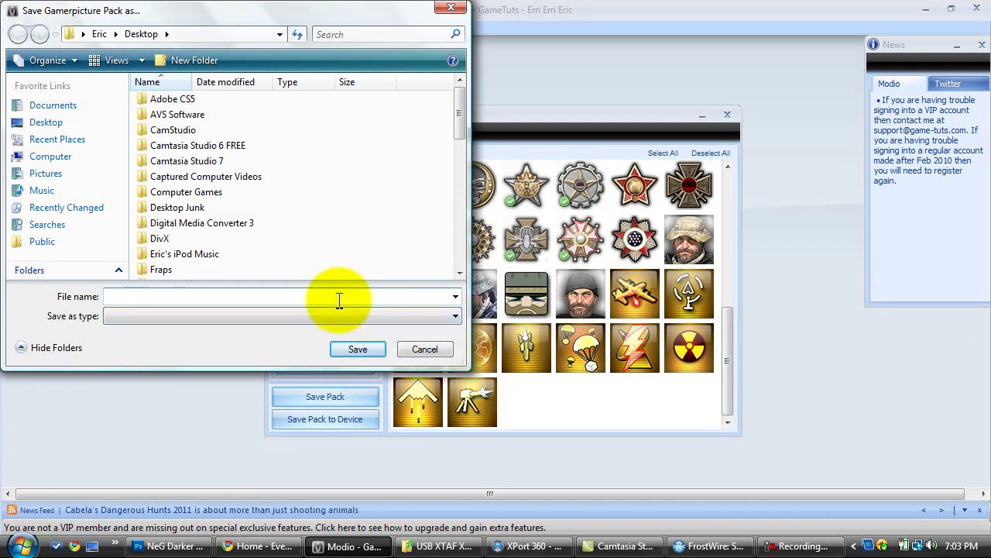
# Step: Save the pack as 'Picture Pack 1' on the desktop, confirm success, and close the creator
pyautogui.write('Picture Pack 1')
pyautogui.click(350, 348)
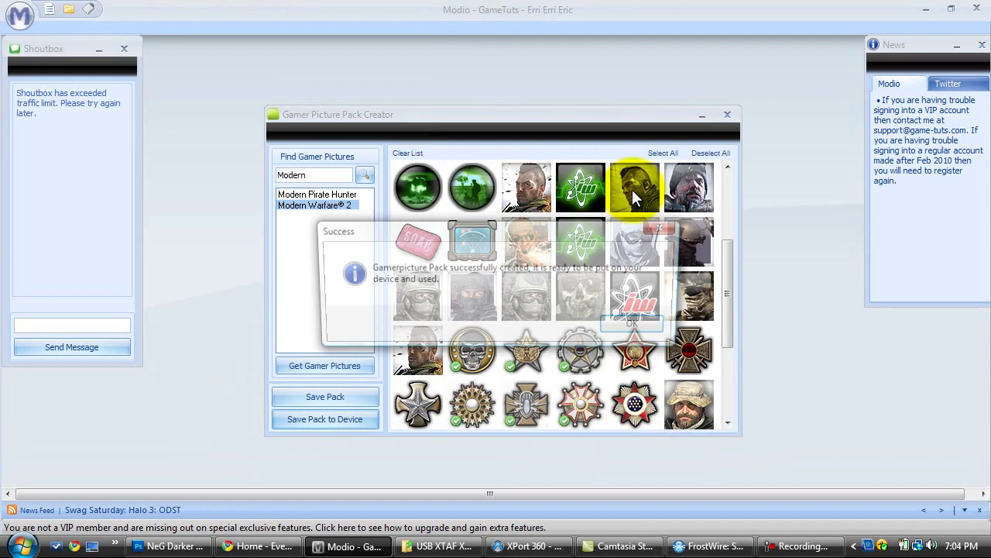
pyautogui.click(642, 320)
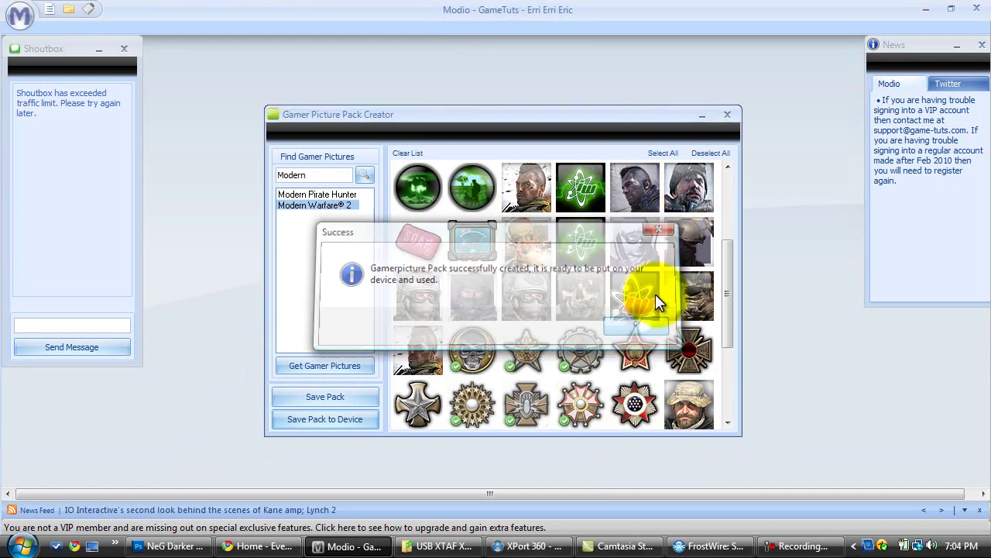
pyautogui.click(727, 114)
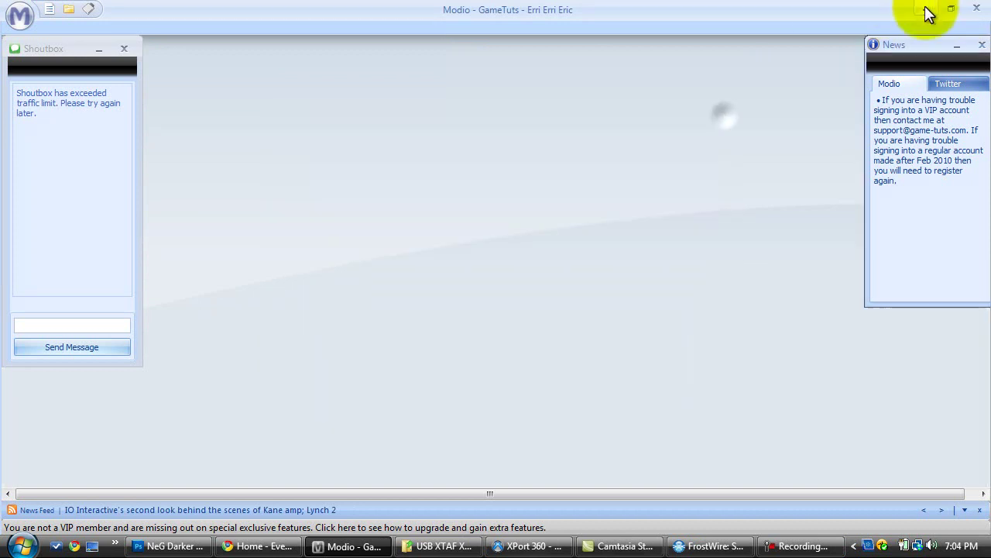
# Step: Minimize Modio and browse to XBox 360 Modding > Device Loaders > XPort 360 > XPort 360
pyautogui.click(925, 7)
pyautogui.click(31, 217)
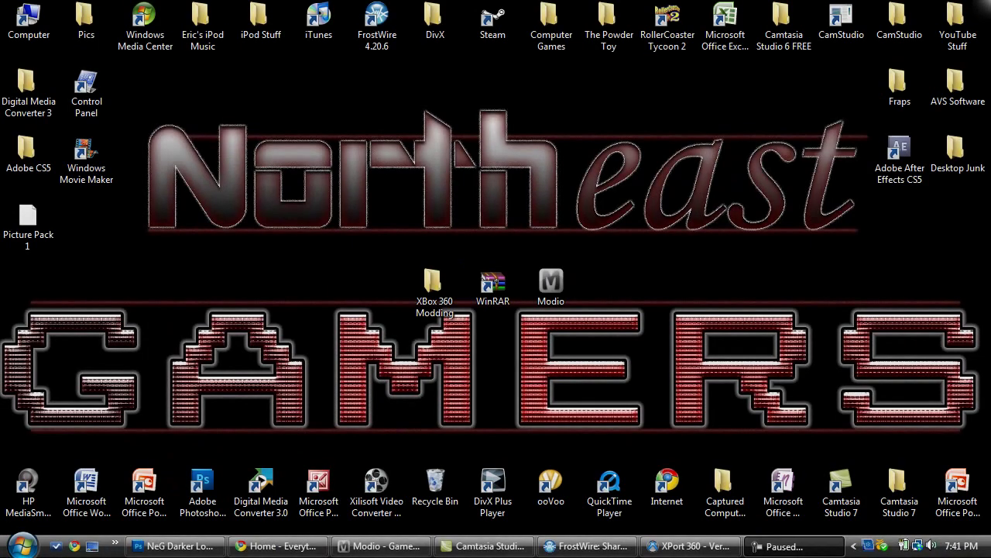
pyautogui.doubleClick(432, 293)
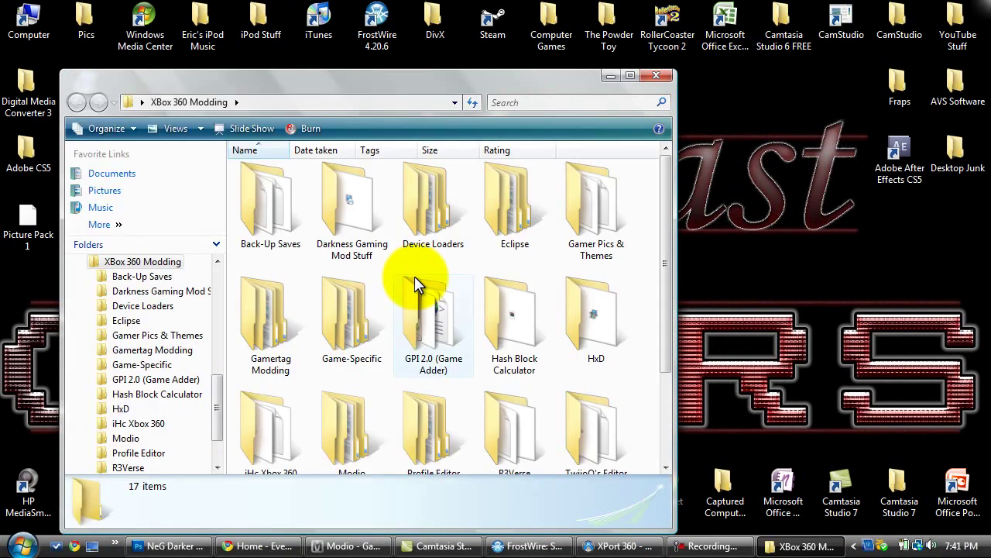
pyautogui.doubleClick(429, 220)
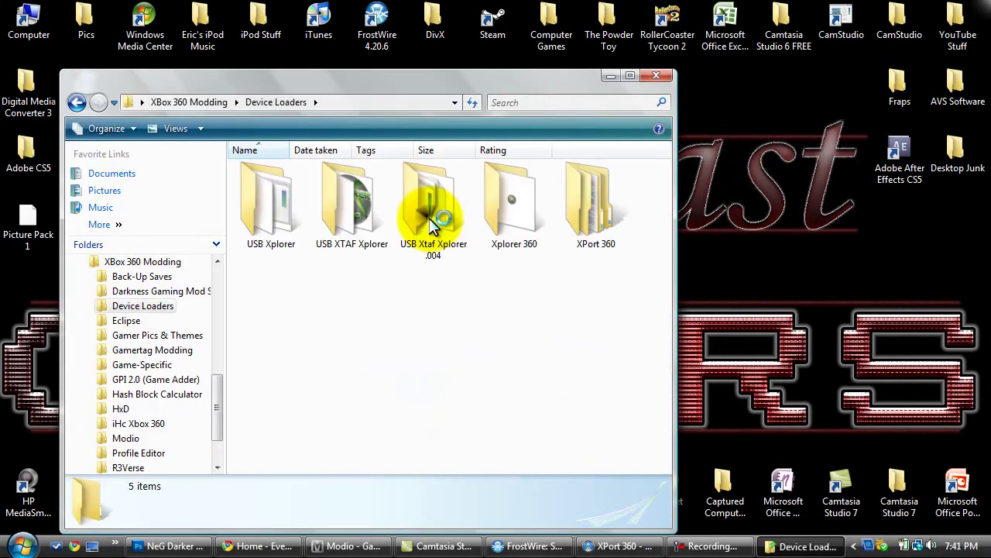
pyautogui.doubleClick(584, 225)
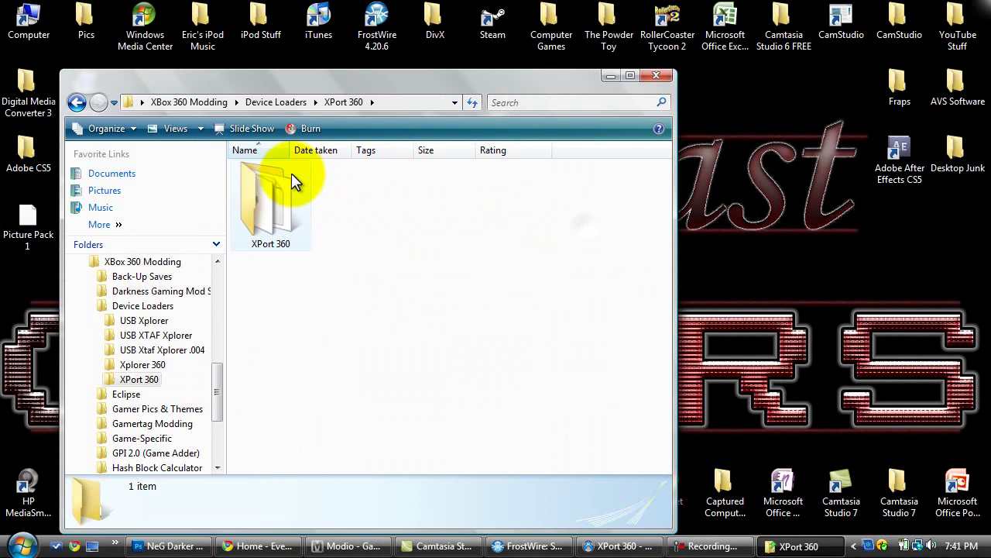
pyautogui.doubleClick(295, 197)
pyautogui.scroll(-1, 664, 364)
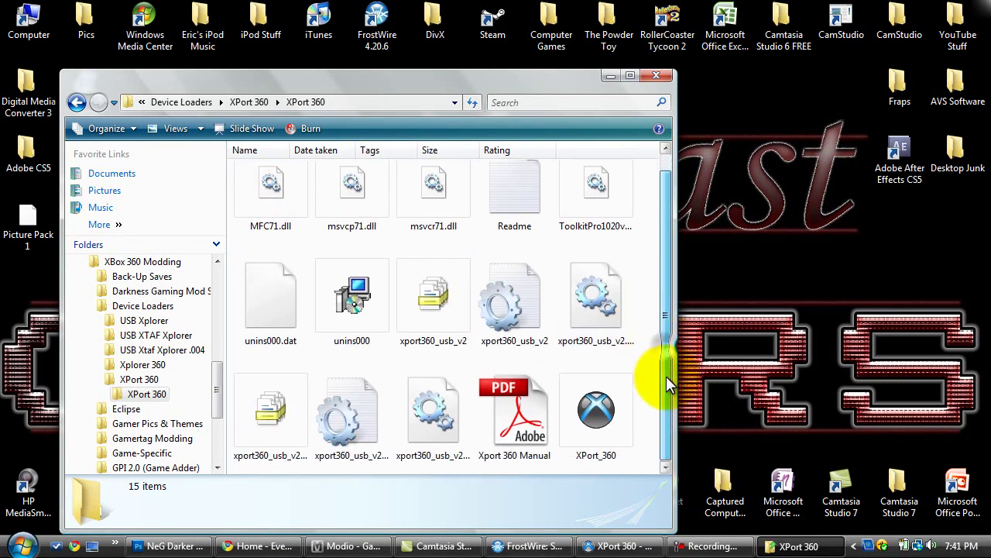
# Step: Run XPort_360 as administrator and close the Explorer window
pyautogui.rightClick(612, 401)
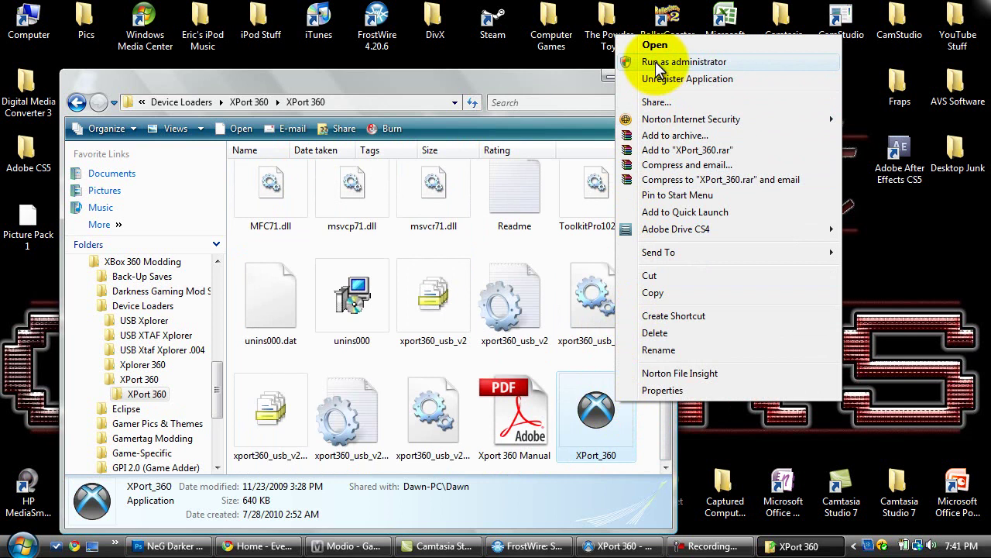
pyautogui.click(545, 95)
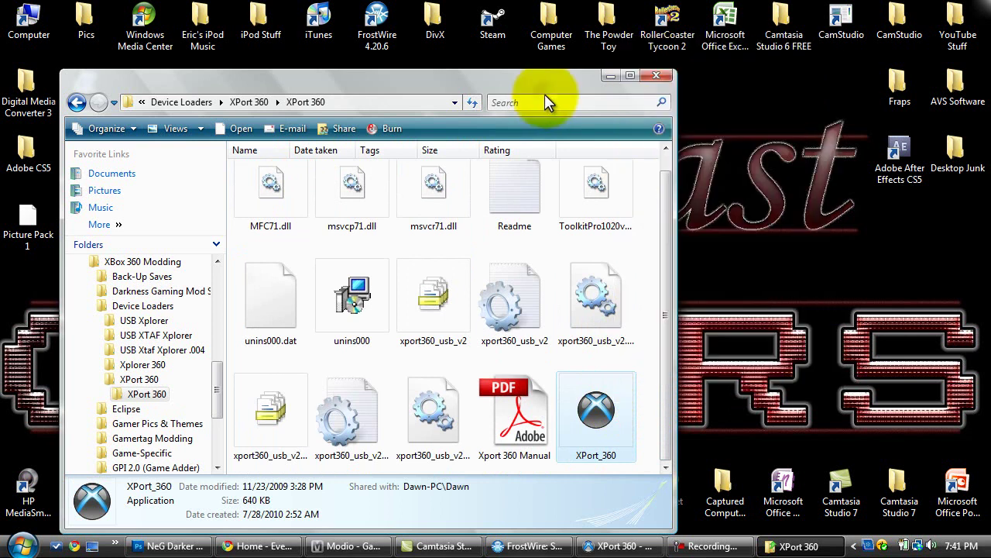
pyautogui.scroll(1, 657, 268)
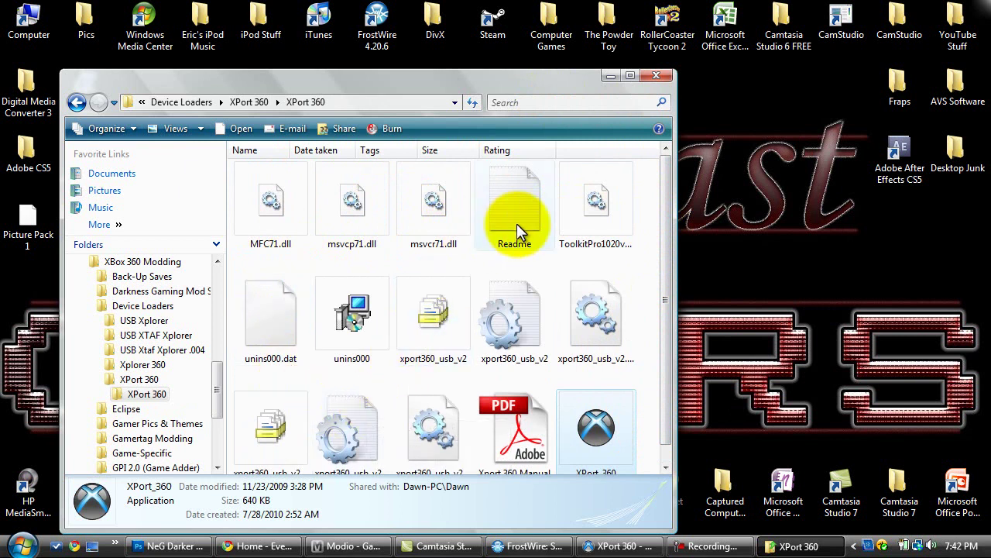
pyautogui.scroll(-1, 669, 286)
pyautogui.scroll(1, 665, 325)
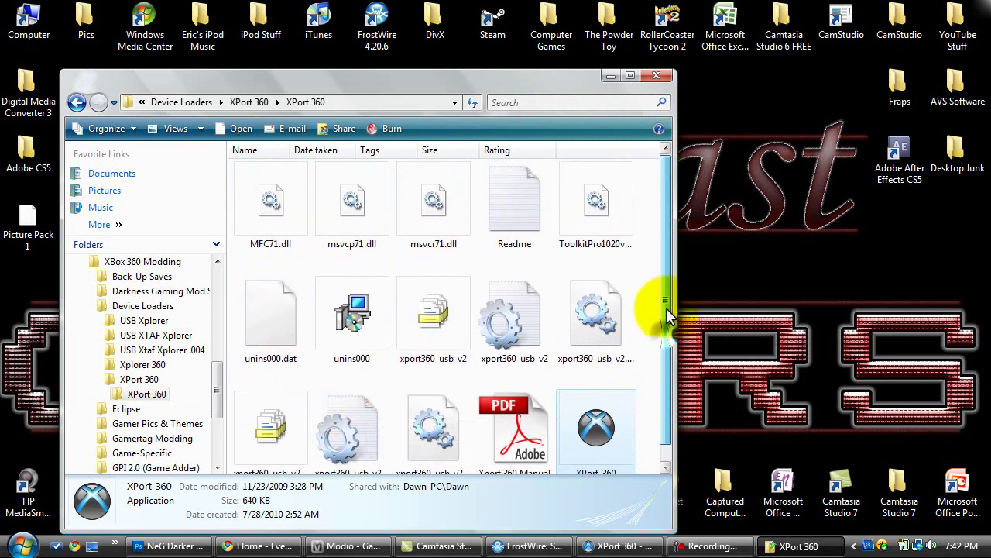
pyautogui.rightClick(584, 401)
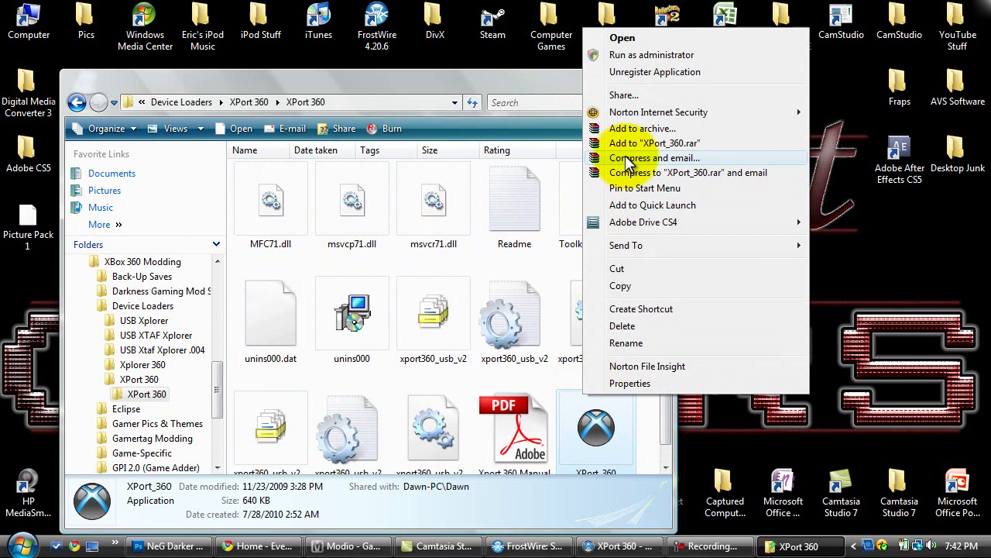
pyautogui.click(618, 59)
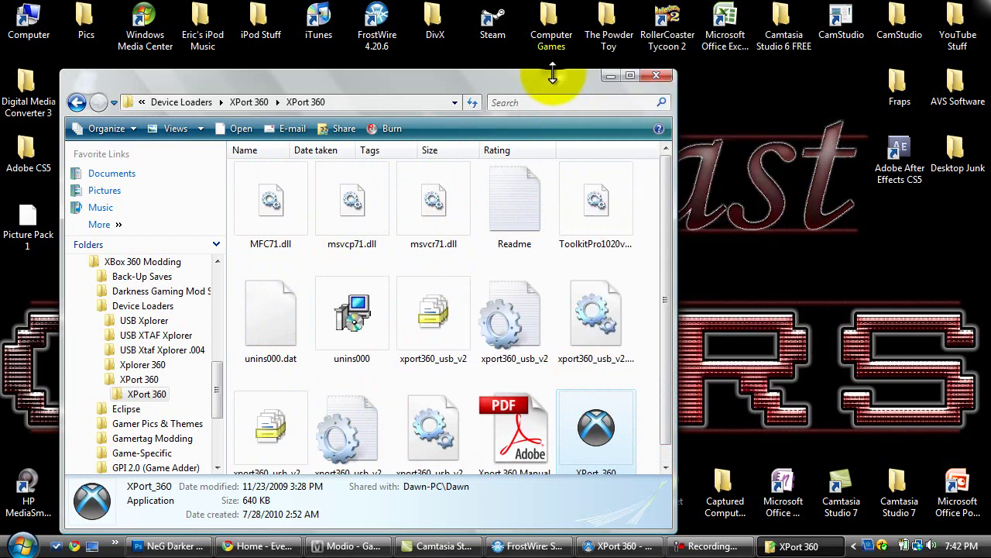
pyautogui.click(670, 77)
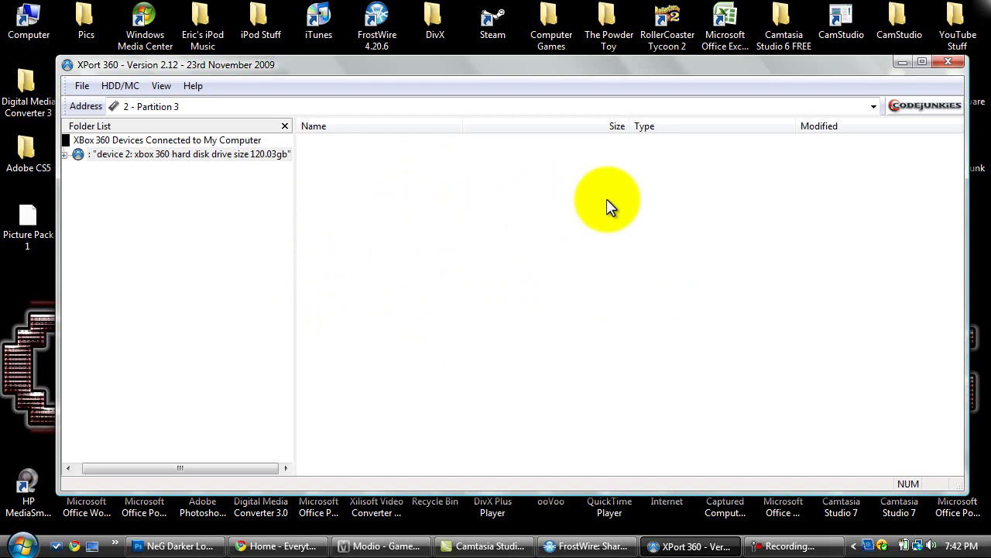
pyautogui.click(64, 155)
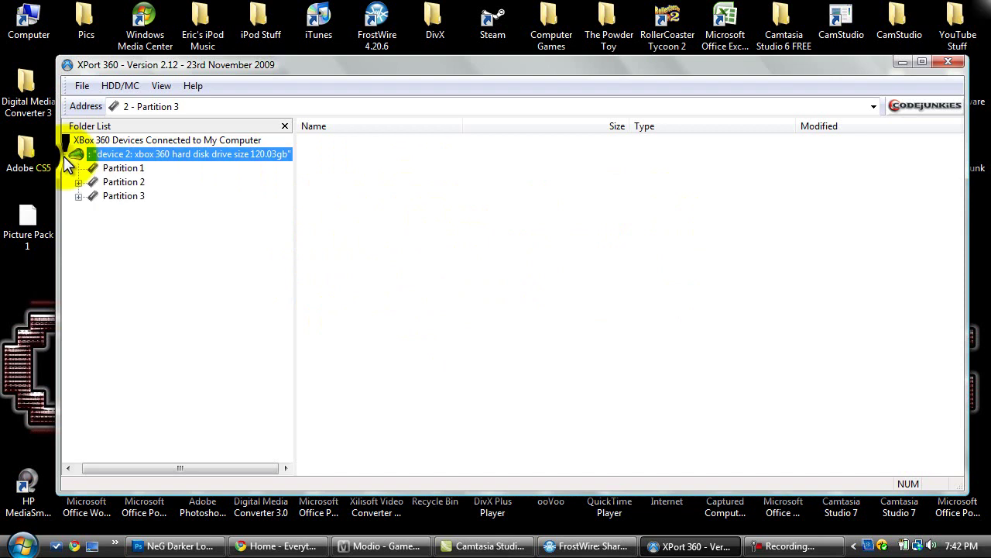
pyautogui.click(78, 196)
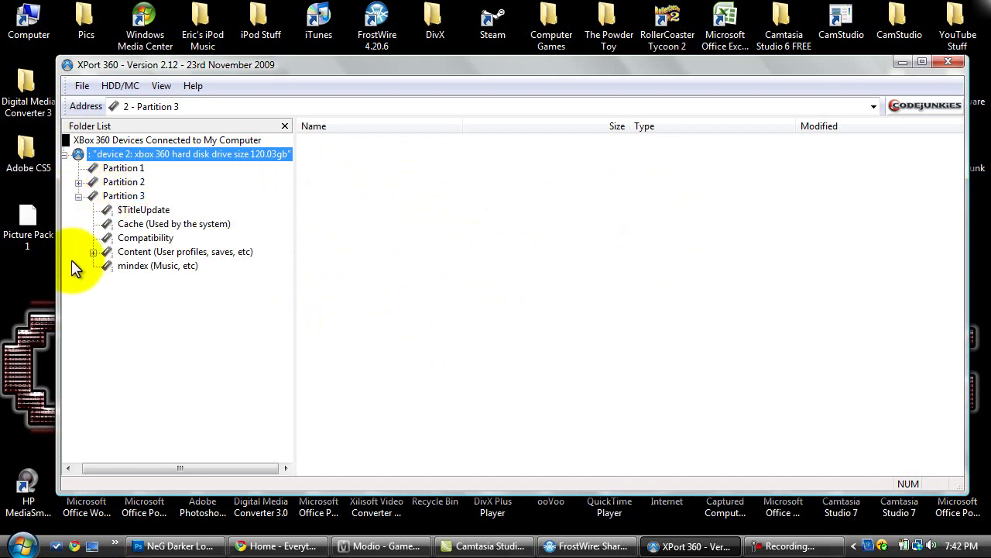
pyautogui.click(92, 252)
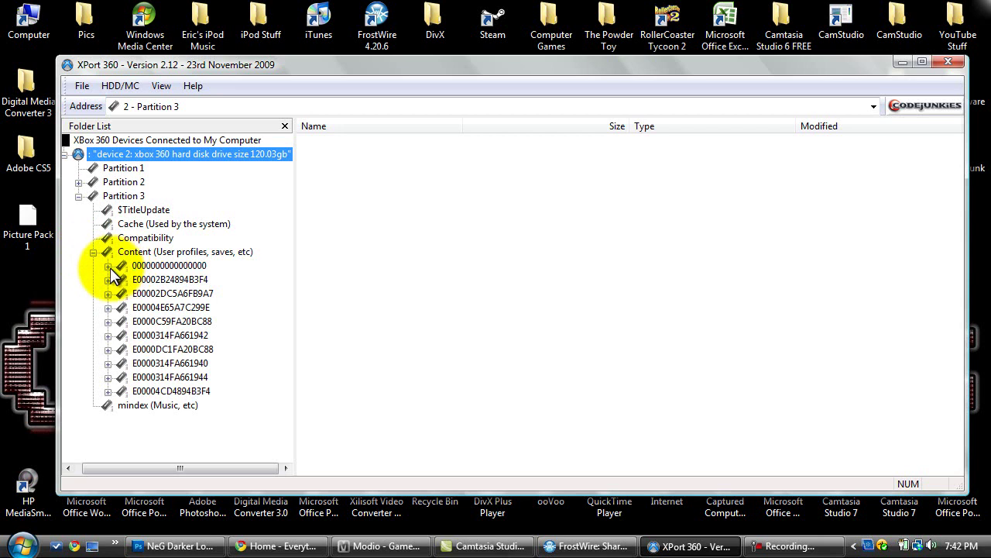
pyautogui.click(108, 266)
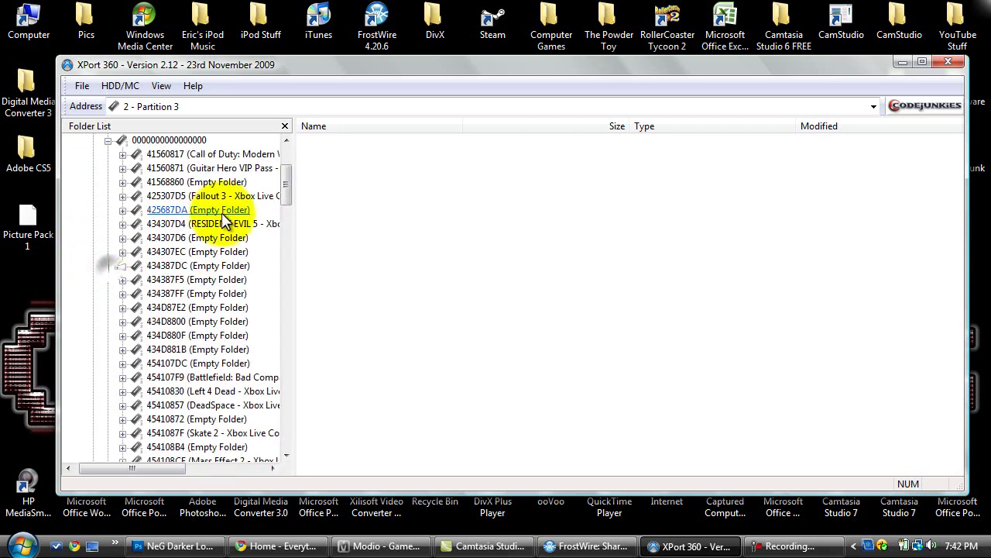
pyautogui.moveTo(283, 178); pyautogui.dragTo(281, 385)
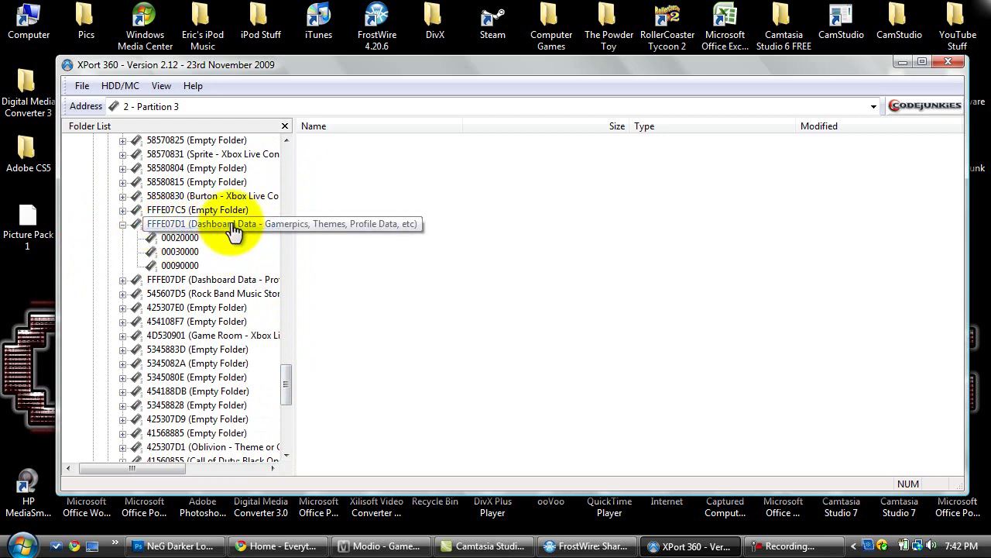
# Step: Open folder 00020000 and drag Picture Pack 1 from the desktop into XPort 360's file list
pyautogui.click(183, 242)
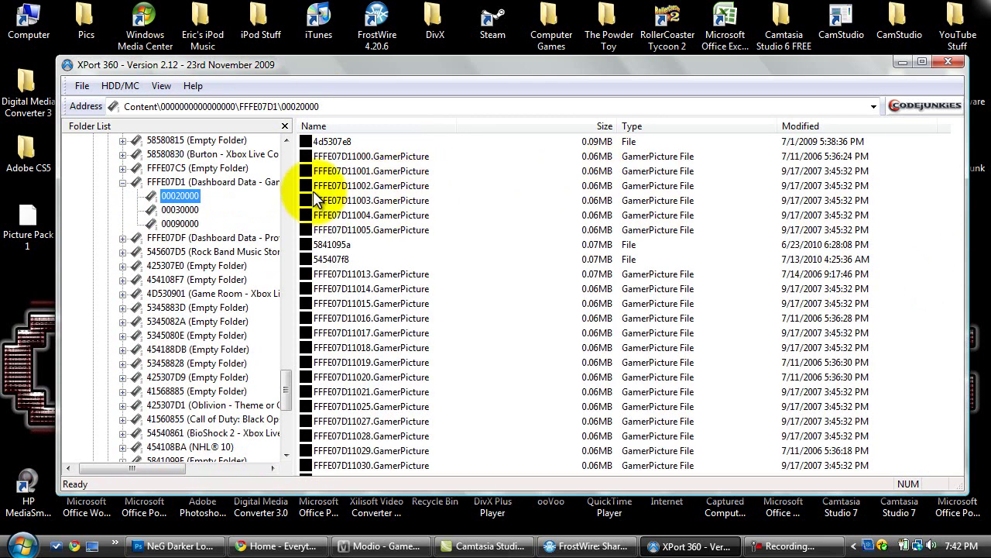
pyautogui.scroll(1, 194, 233)
pyautogui.moveTo(28, 214); pyautogui.dragTo(408, 270)
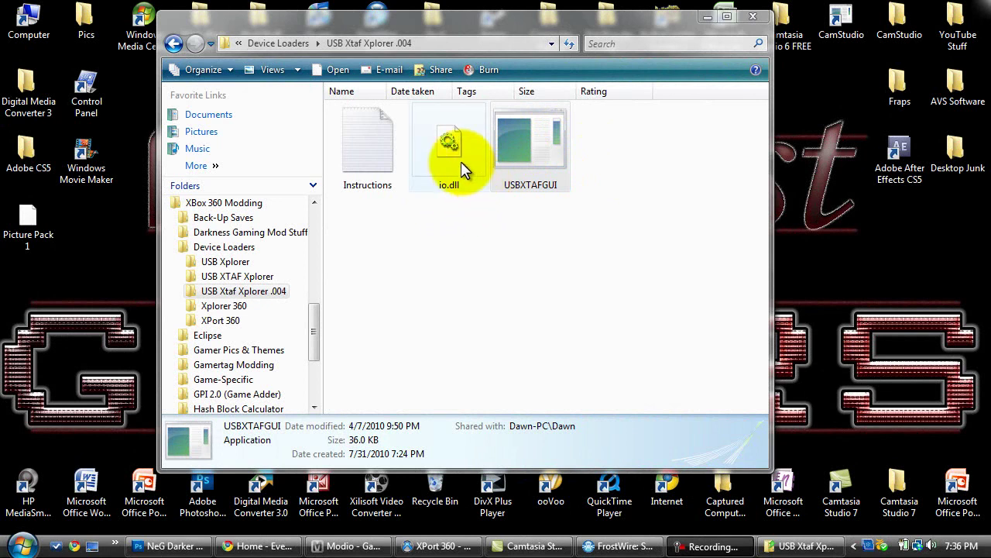
# Step: Run USBXTAFGUI as administrator and load the connected Xbox 360 device
pyautogui.doubleClick(551, 163)
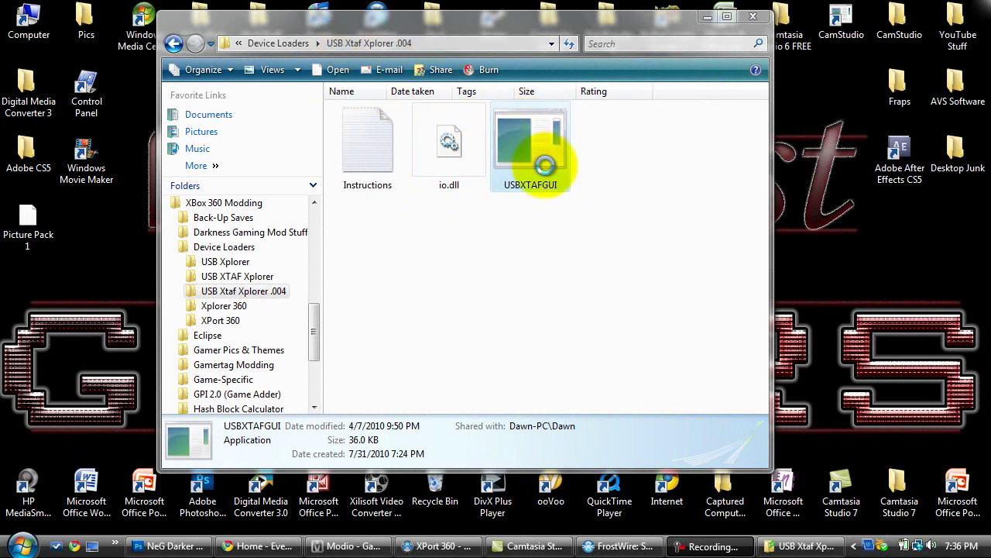
pyautogui.rightClick(546, 166)
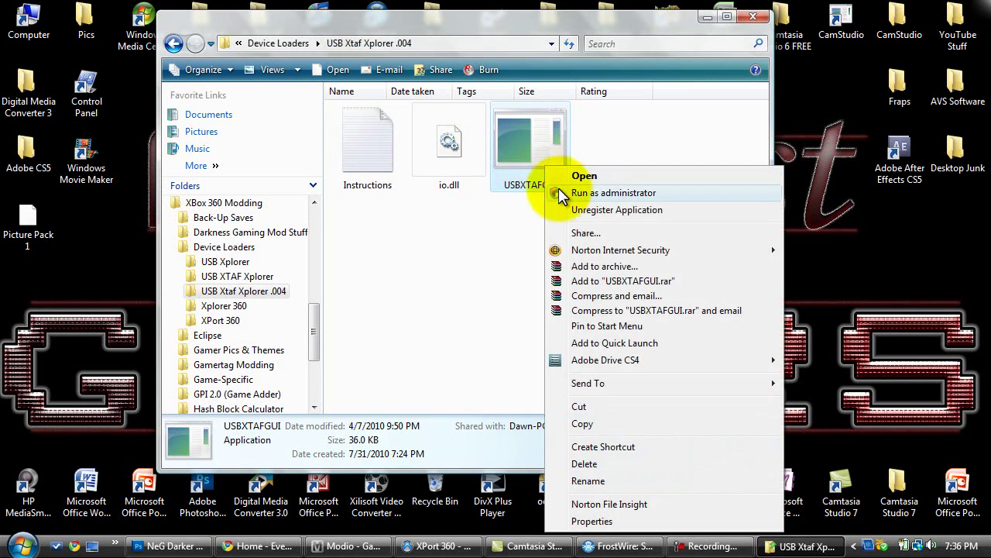
pyautogui.click(559, 189)
pyautogui.click(133, 142)
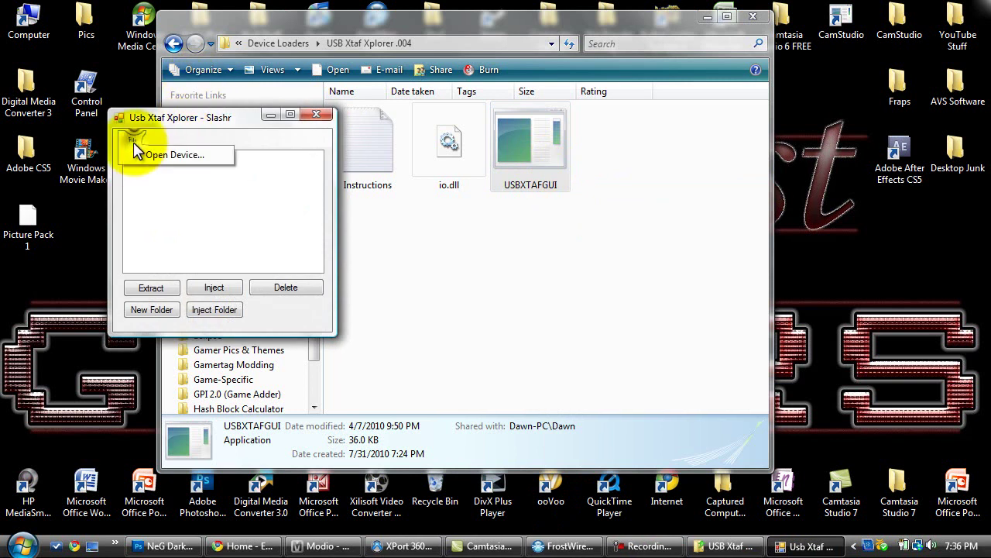
pyautogui.click(144, 153)
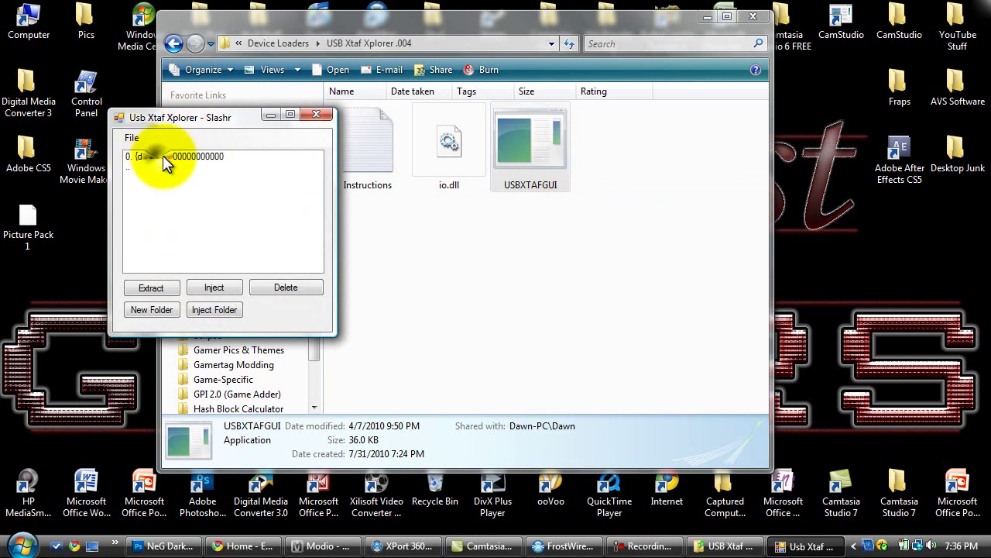
# Step: Open the {dir} entry and long-named content folder, then drag Picture Pack 1 into it
pyautogui.doubleClick(168, 155)
pyautogui.doubleClick(161, 160)
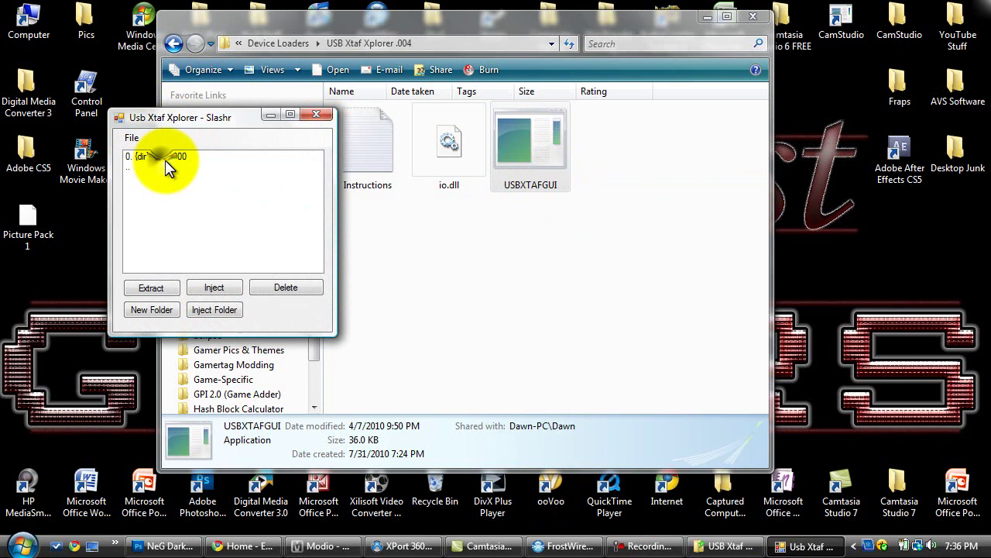
pyautogui.doubleClick(168, 155)
pyautogui.doubleClick(168, 156)
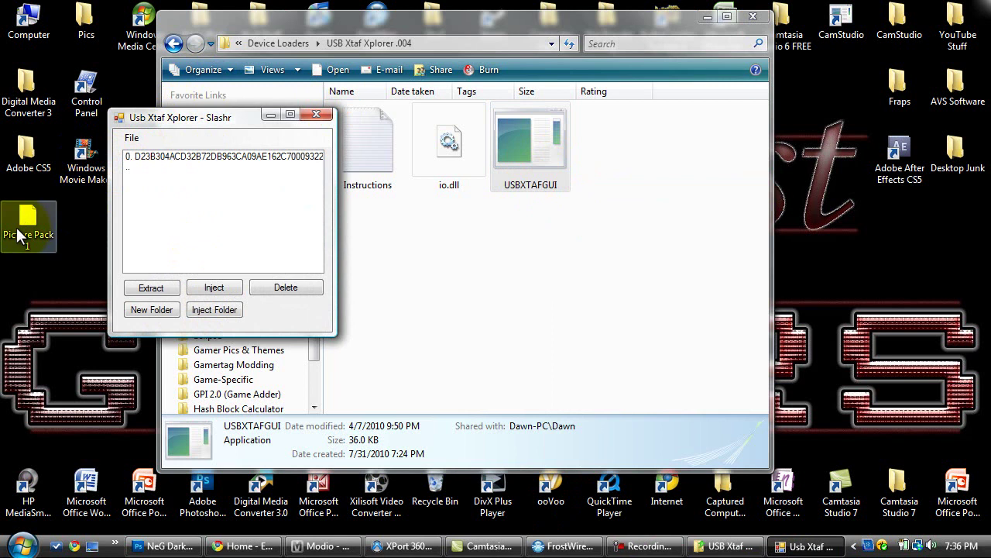
pyautogui.moveTo(14, 220); pyautogui.dragTo(180, 207)
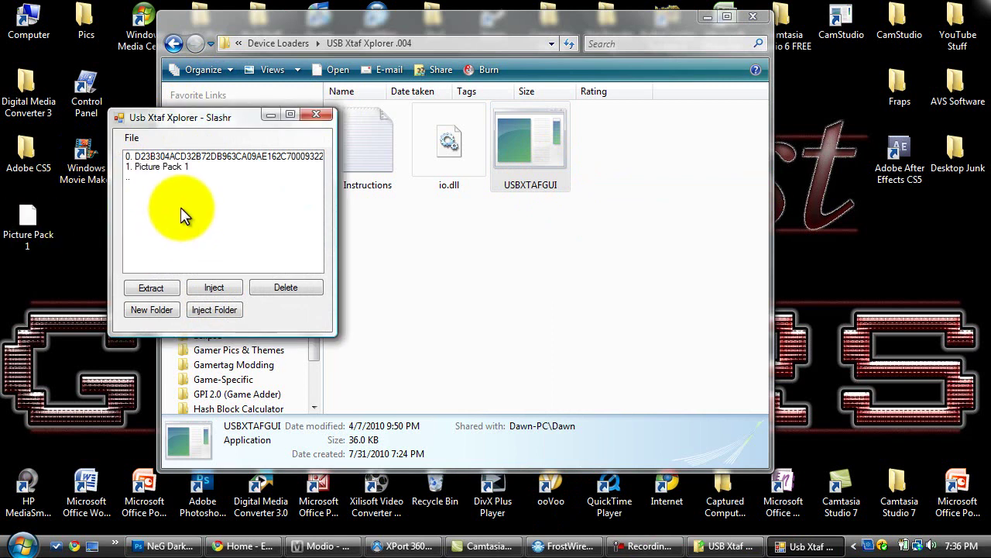
pyautogui.click(62, 286)
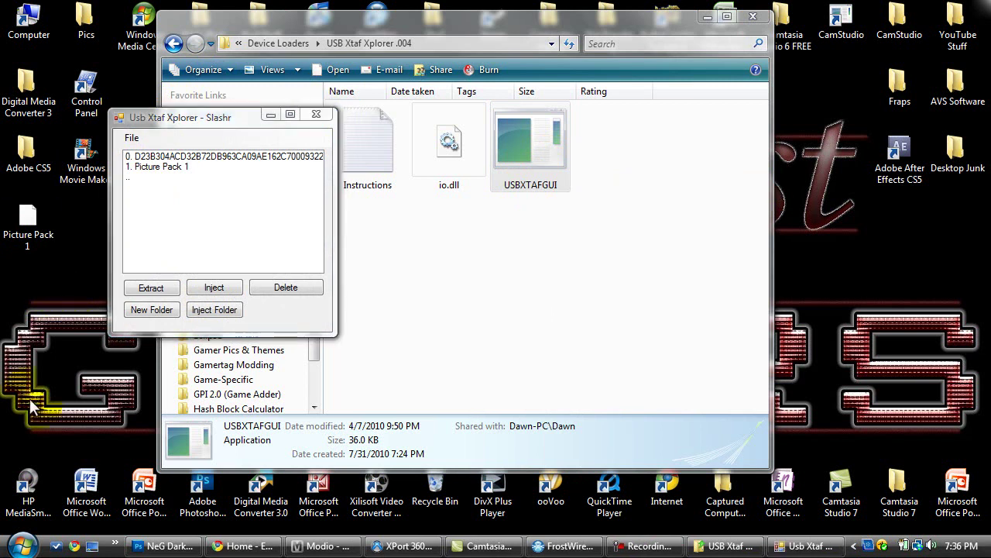
# Step: Confirm User Account Control is left unchecked (off) under Control Panel's User Accounts, and click OK
pyautogui.click(26, 549)
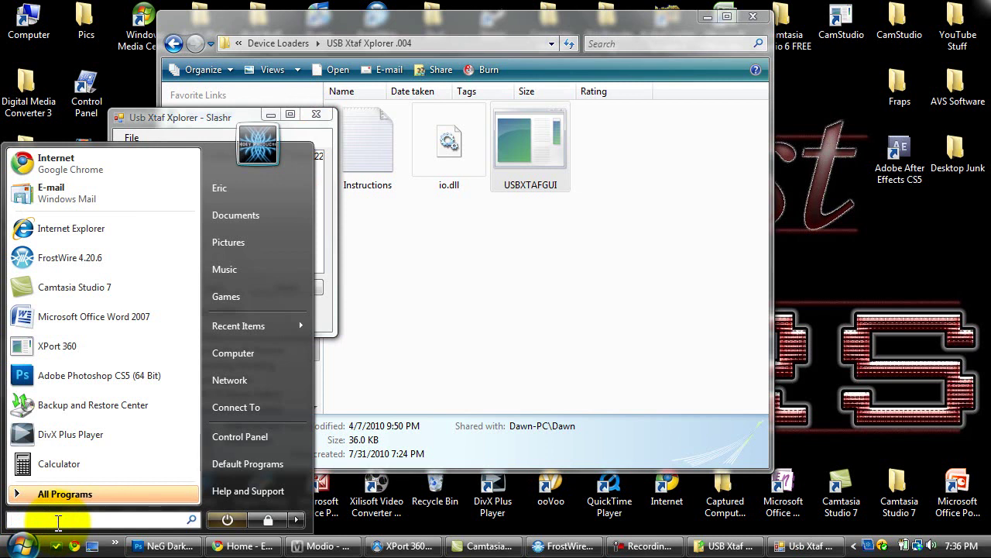
pyautogui.click(237, 438)
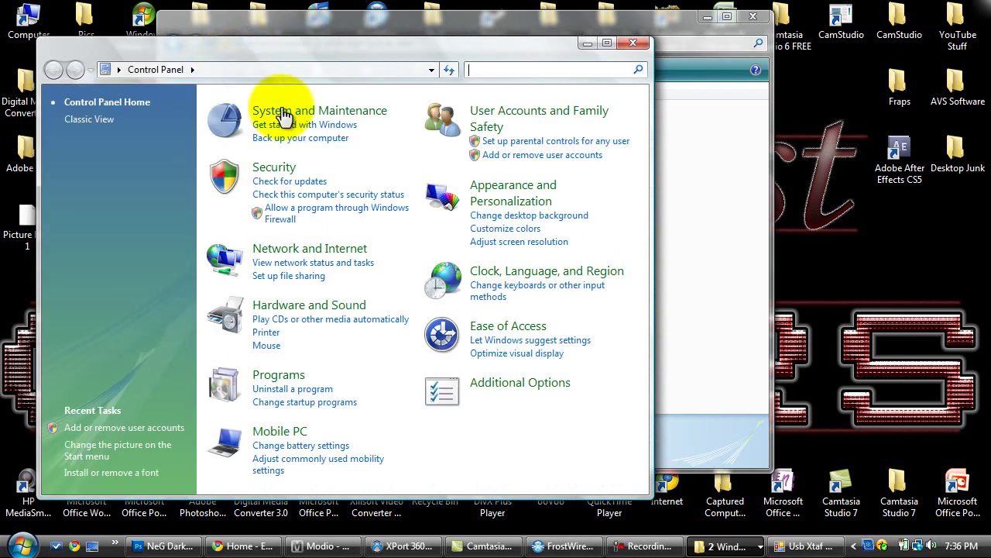
pyautogui.click(476, 120)
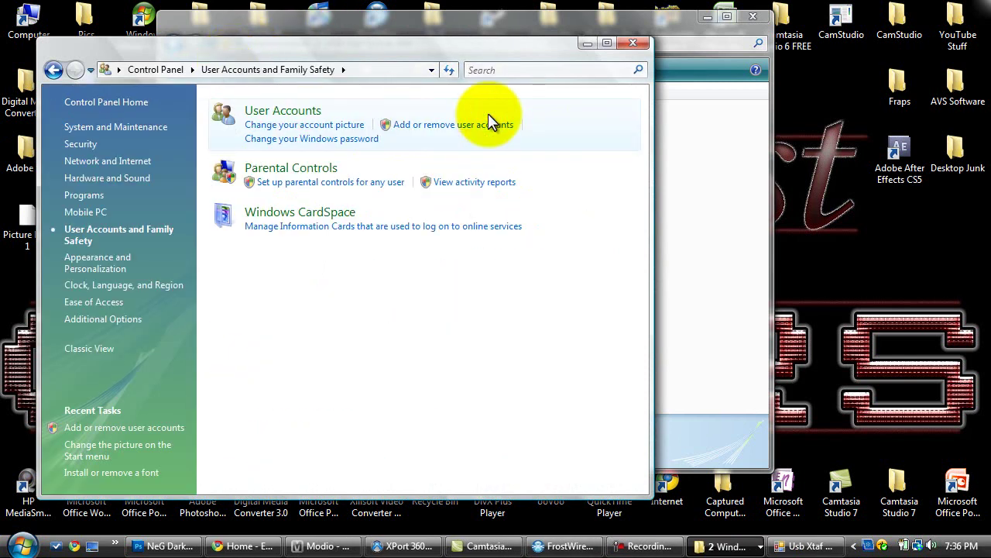
pyautogui.click(267, 116)
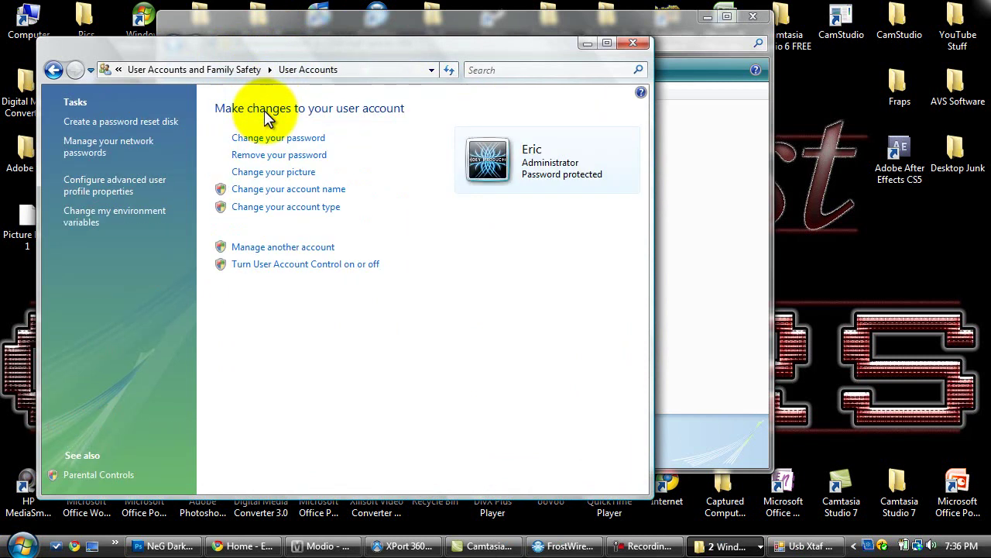
pyautogui.click(257, 267)
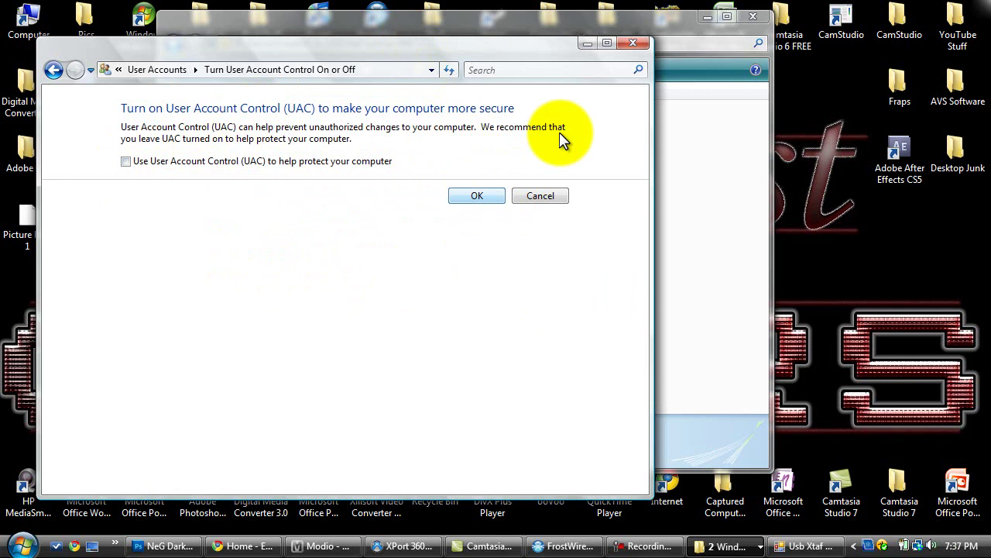
pyautogui.click(631, 45)
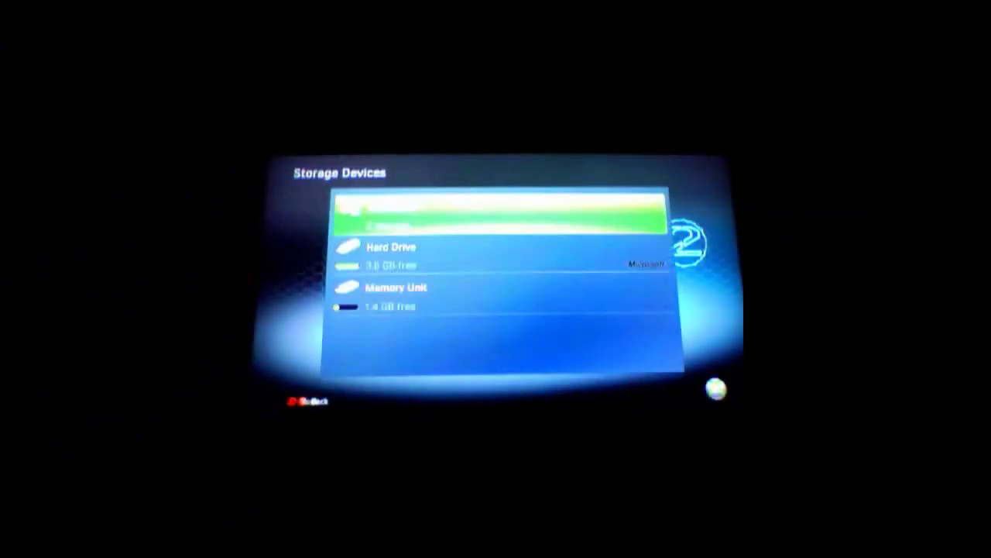
# Step: Open the Memory Unit's Gamer Pictures and locate Picture Pack 1 (328 KB)
pyautogui.press('Down')
pyautogui.press('Down')
pyautogui.press('Return')
pyautogui.press('Down')
pyautogui.press('Down')
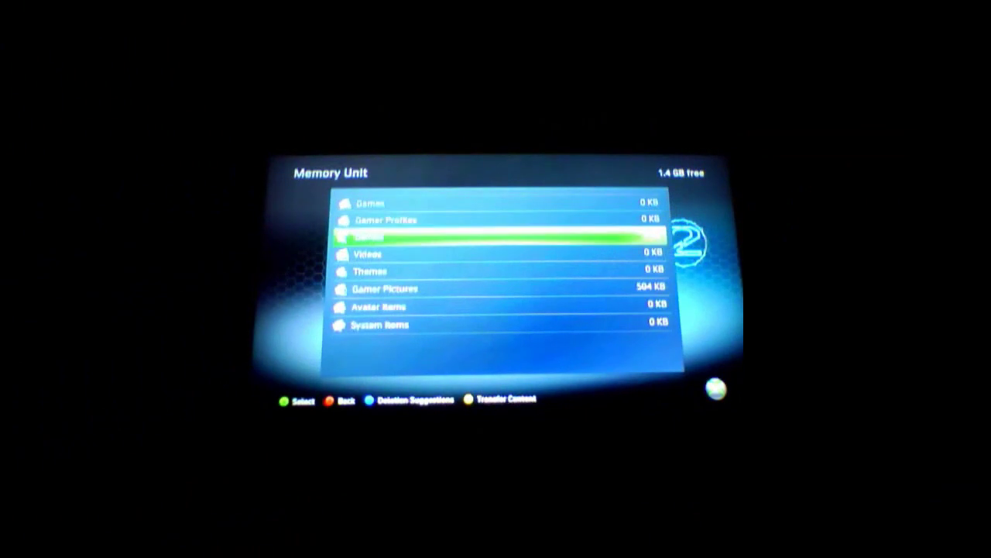
pyautogui.press('Down')
pyautogui.press('Down')
pyautogui.press('Down')
pyautogui.press('Return')
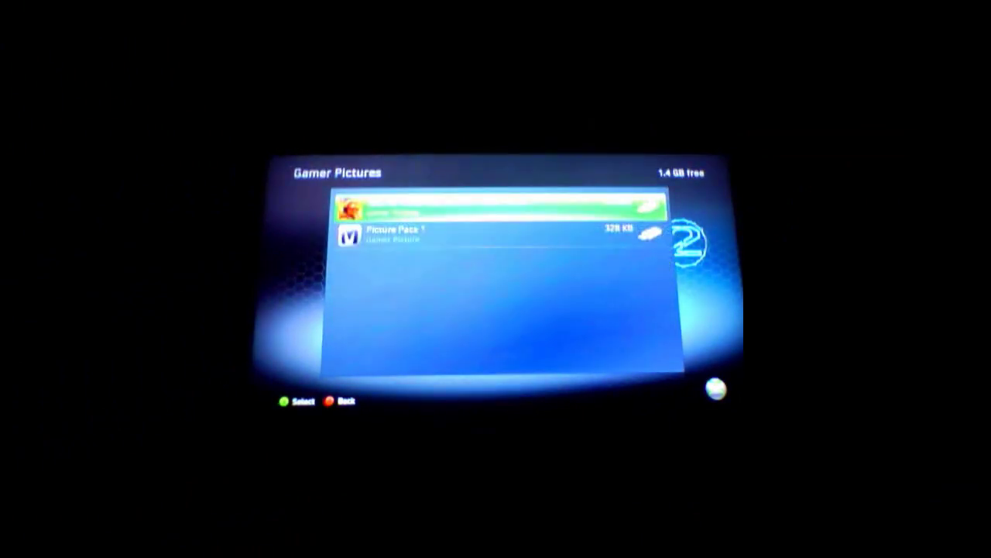
pyautogui.press('Down')
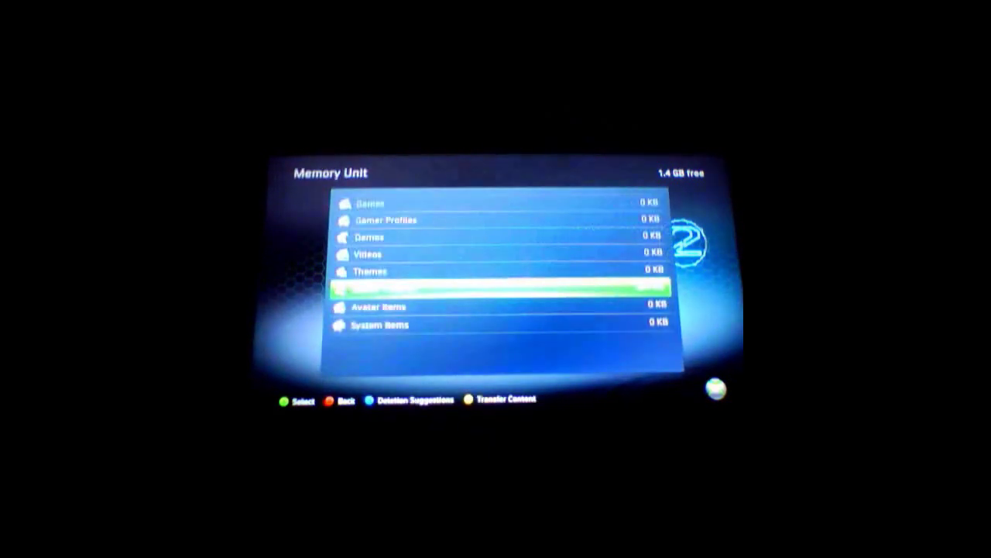
# Step: Back out through the storage devices list to System Settings
pyautogui.press('Escape')
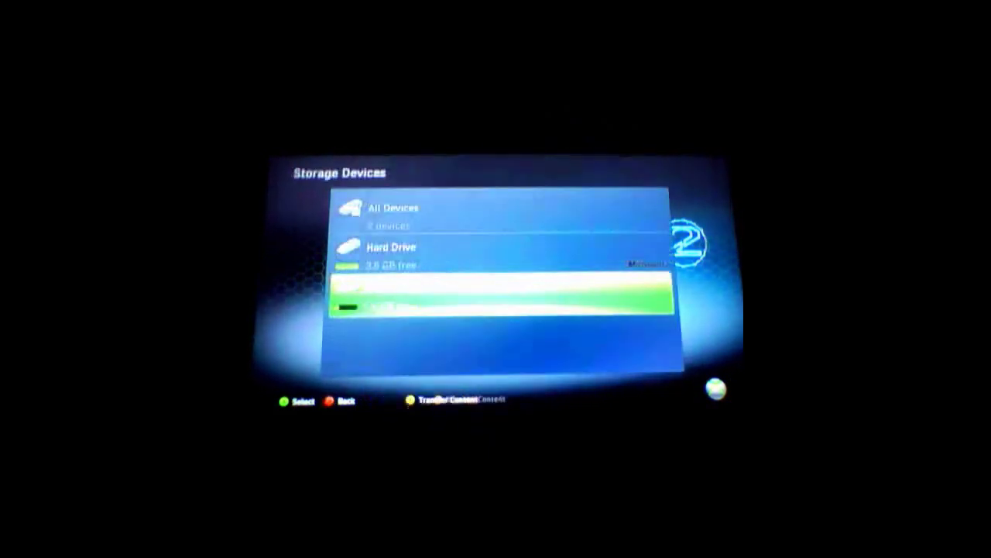
pyautogui.press('Escape')
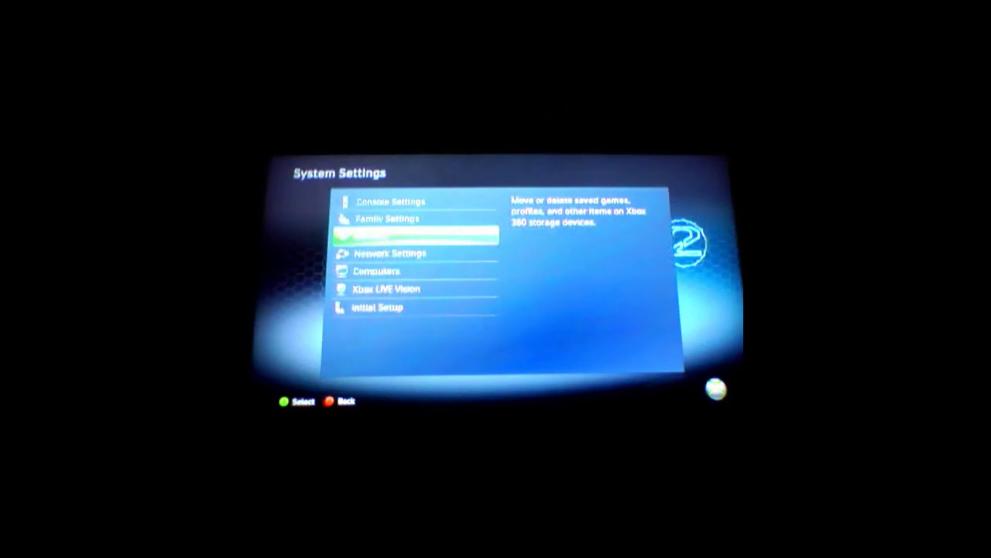
pyautogui.press('Escape')
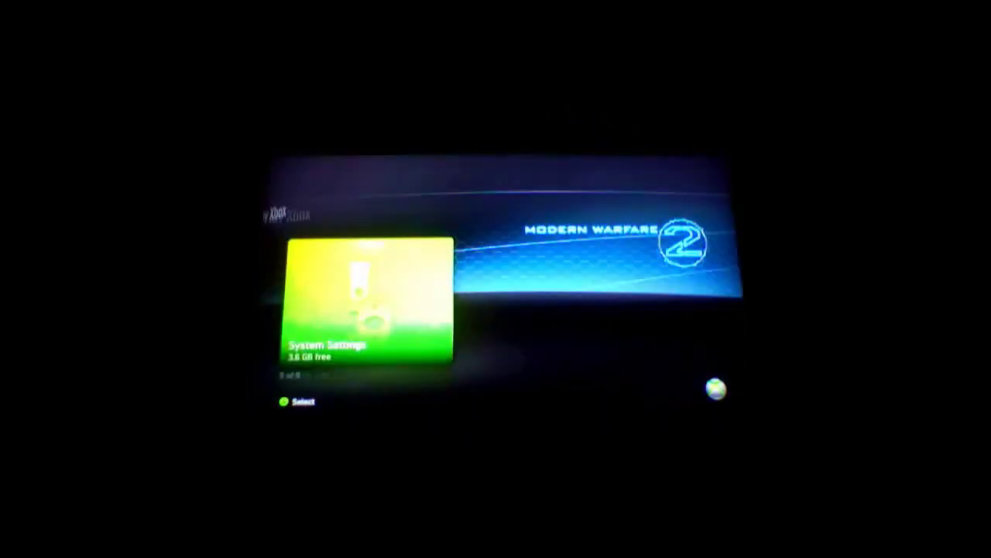
pyautogui.press('Down')
pyautogui.press('Up')
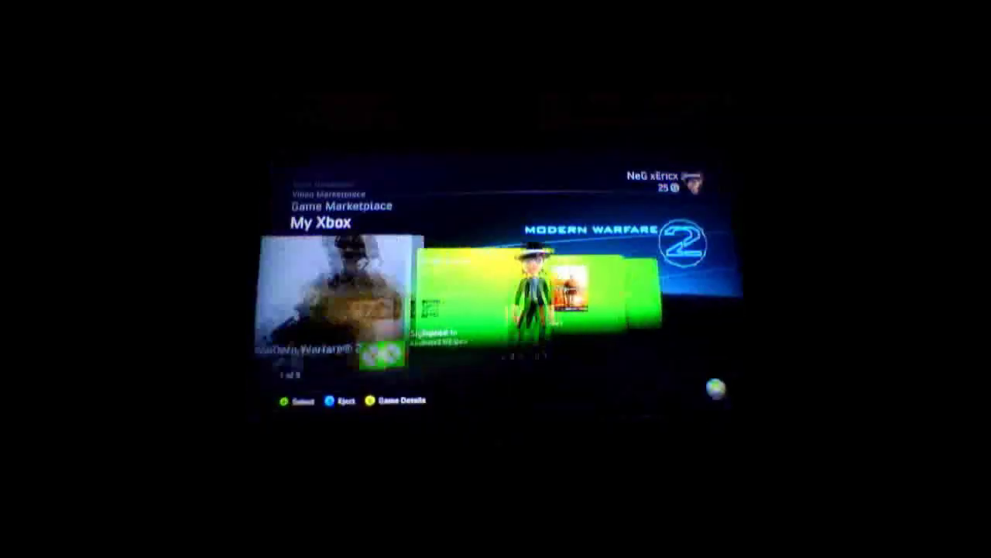
pyautogui.press('Right')
pyautogui.press('Return')
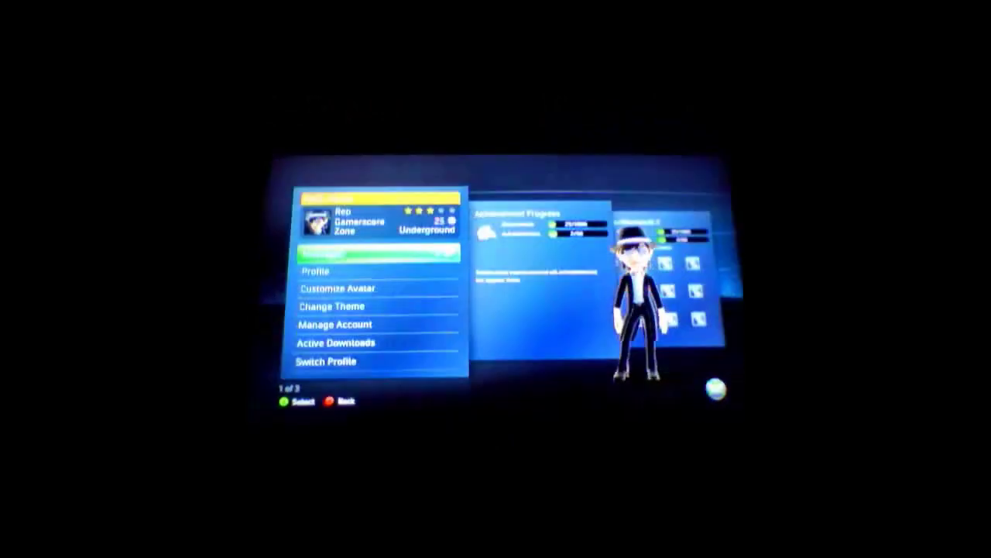
pyautogui.press('Down')
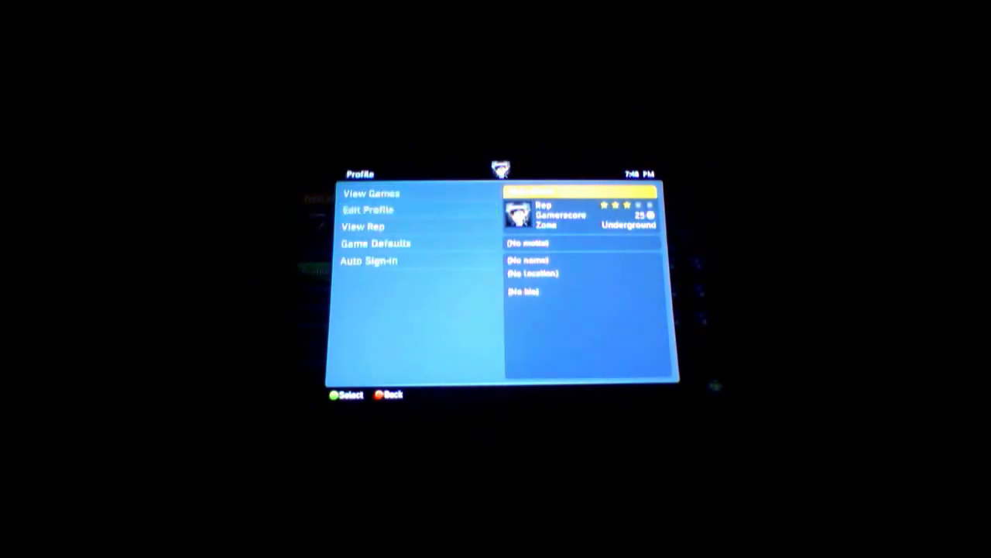
pyautogui.press('Return')
pyautogui.press('Down')
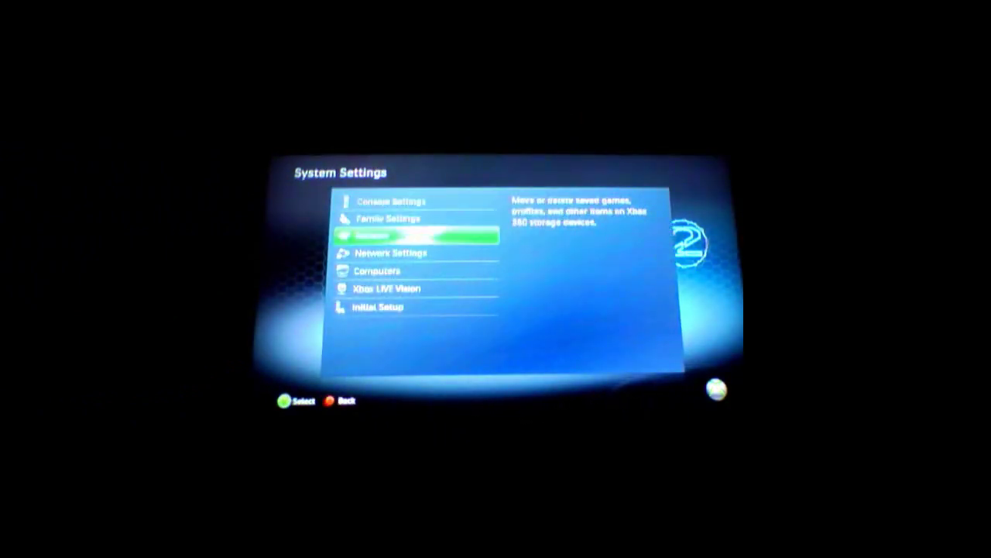
# Step: Browse the Hard Drive's 64 Gamer Pictures items, then back out to Storage Devices
pyautogui.press('Return')
pyautogui.press('Down')
pyautogui.press('Return')
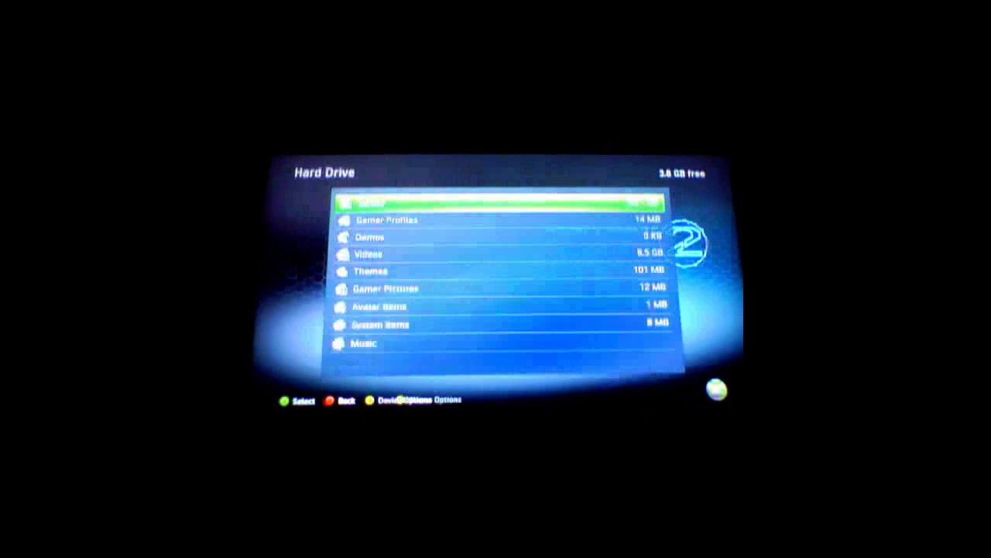
pyautogui.press('Down')
pyautogui.press('Down')
pyautogui.press('Down')
pyautogui.press('Down')
pyautogui.press('Down')
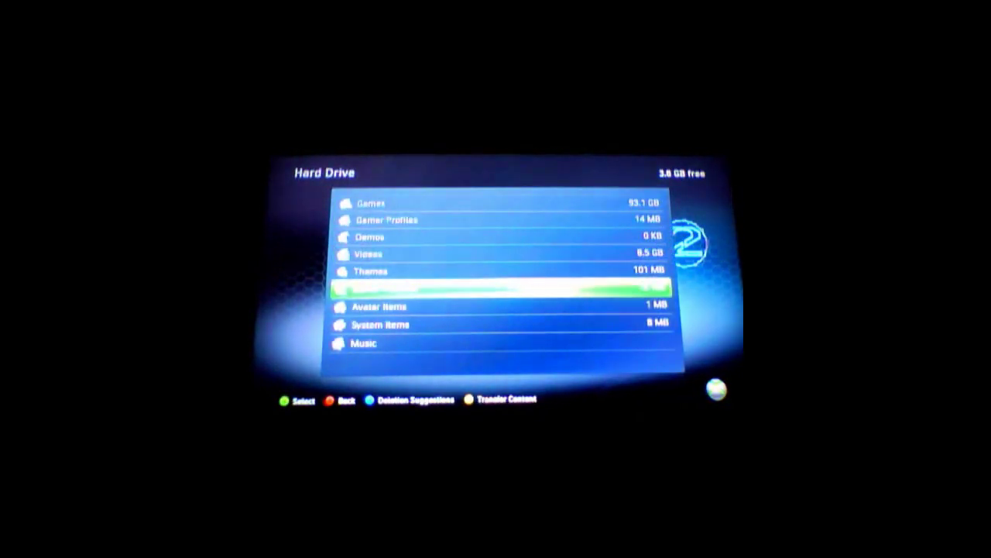
pyautogui.press('Return')
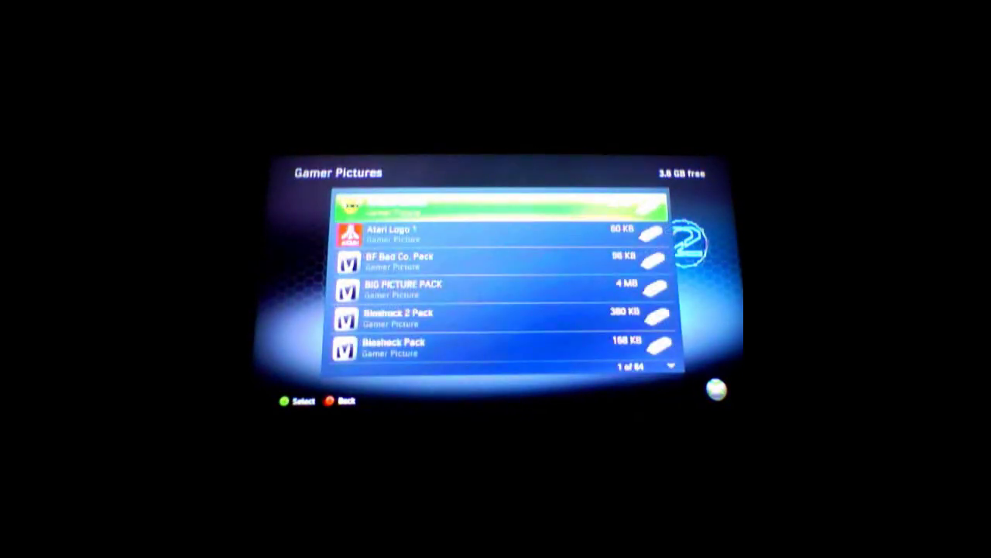
pyautogui.press('Down')
pyautogui.press('Down')
pyautogui.press('Down')
pyautogui.press('Down')
pyautogui.press('Down')
pyautogui.press('Down')
pyautogui.press('Down')
pyautogui.press('Down')
pyautogui.press('Down')
pyautogui.press('Down')
pyautogui.press('Down')
pyautogui.press('Down')
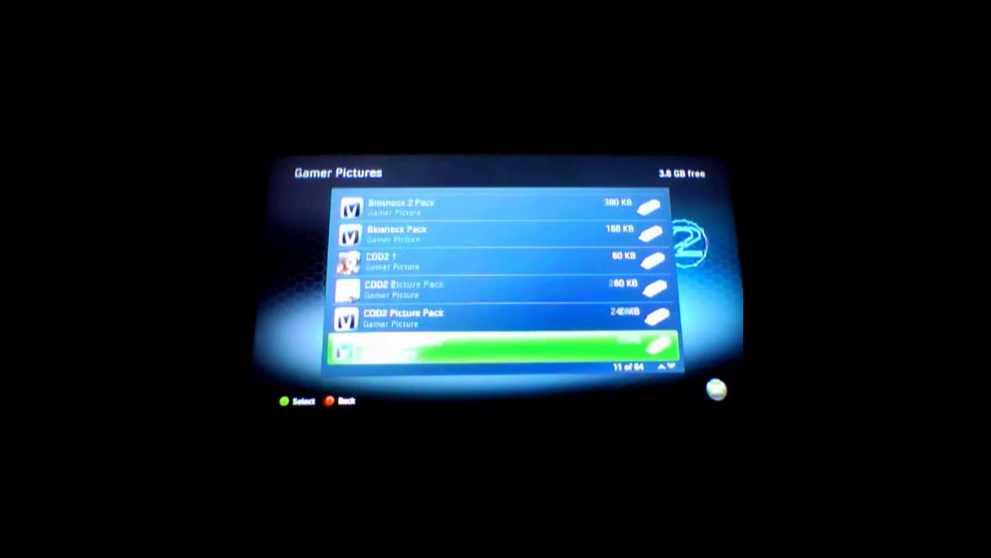
pyautogui.press('Down')
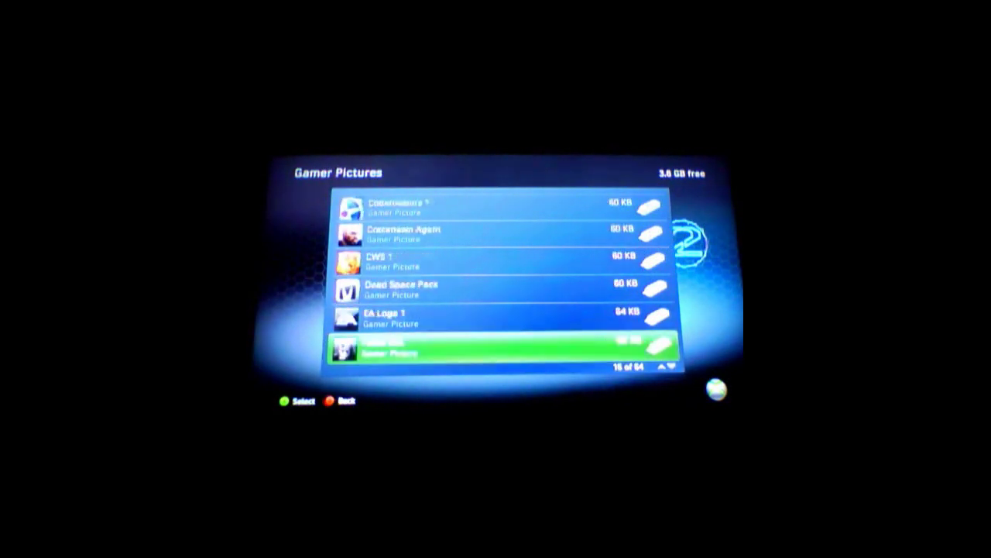
pyautogui.press('Down')
pyautogui.press('Down')
pyautogui.press('Down')
pyautogui.press('Down')
pyautogui.press('Down')
pyautogui.press('Down')
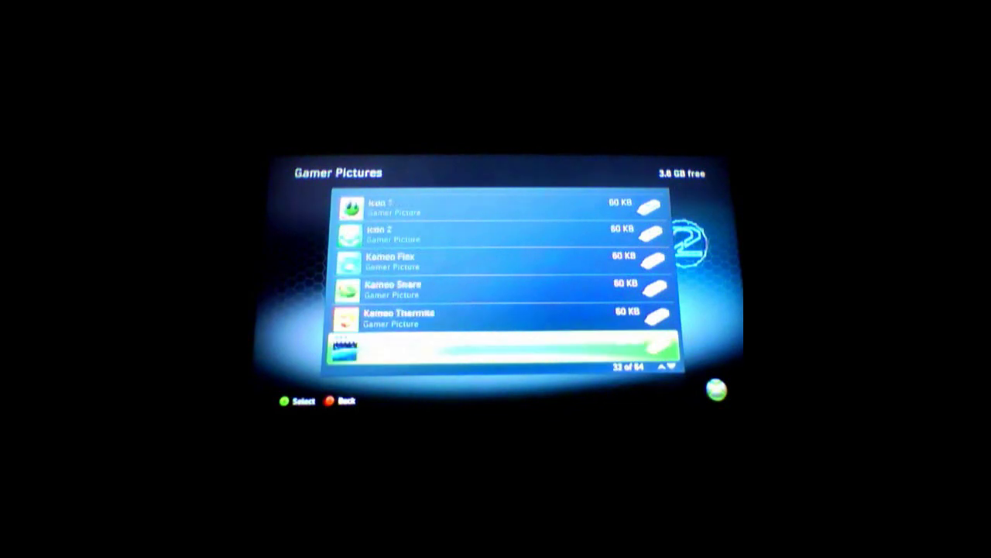
pyautogui.press('Escape')
pyautogui.press('Escape')
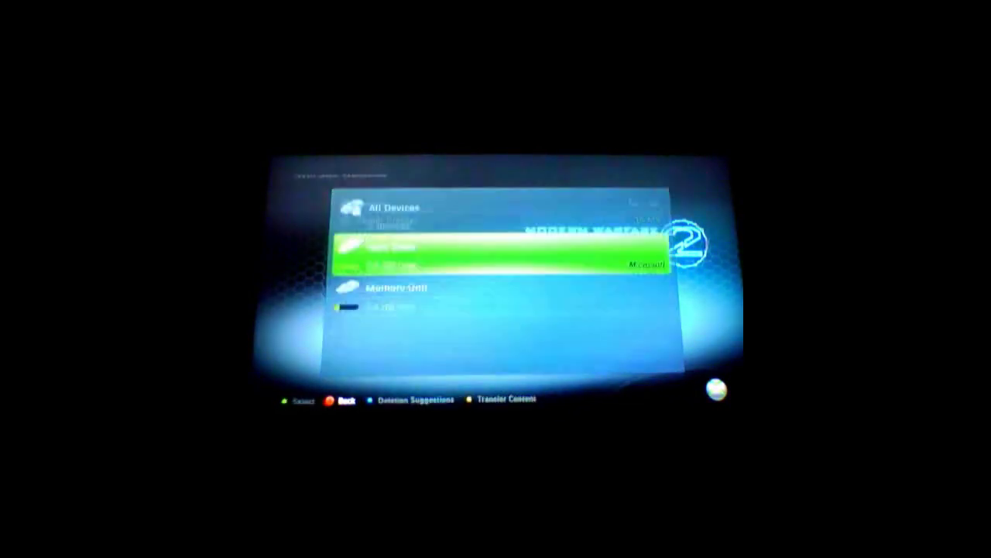